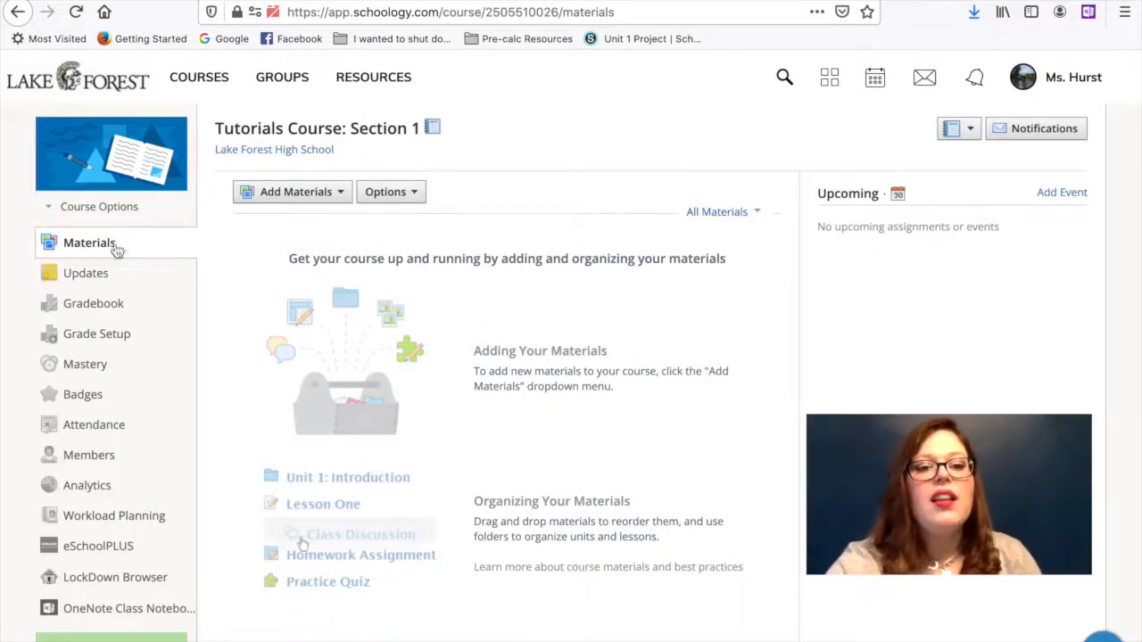
# Step: Start a new grading group in the course's member list and name it "The math teachers"
pyautogui.moveTo(152, 167)
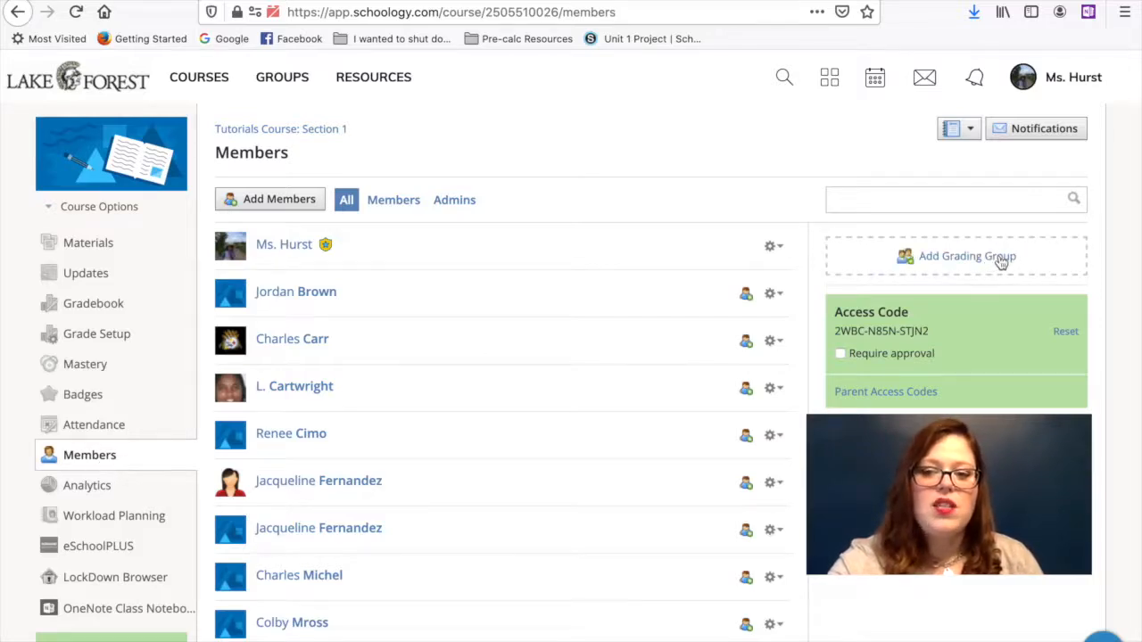
pyautogui.click(959, 256)
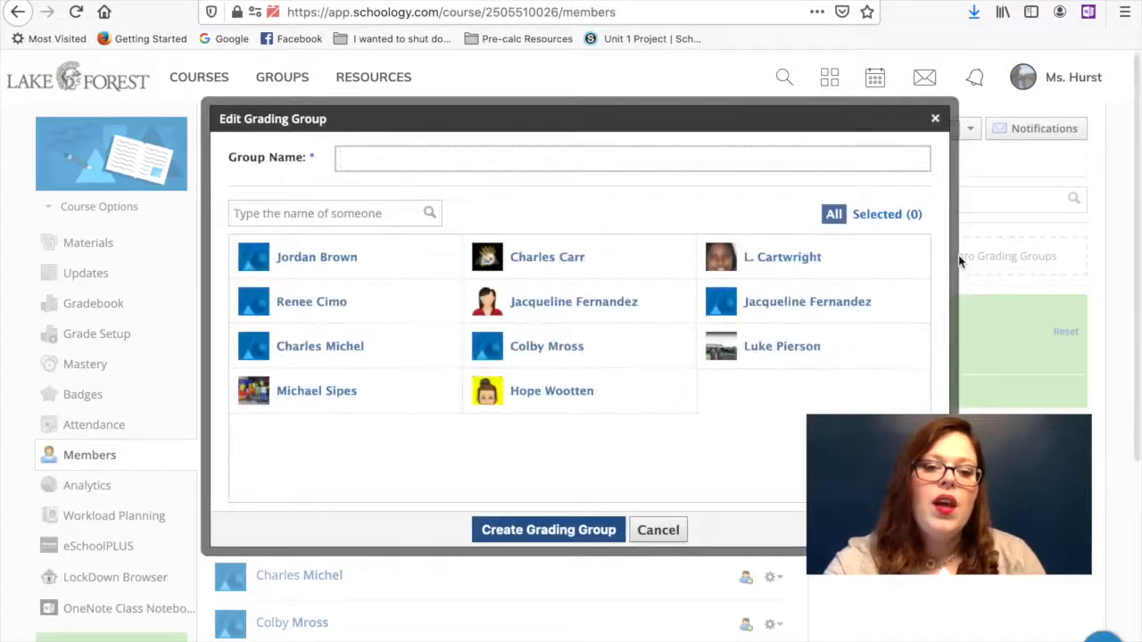
pyautogui.click(597, 156)
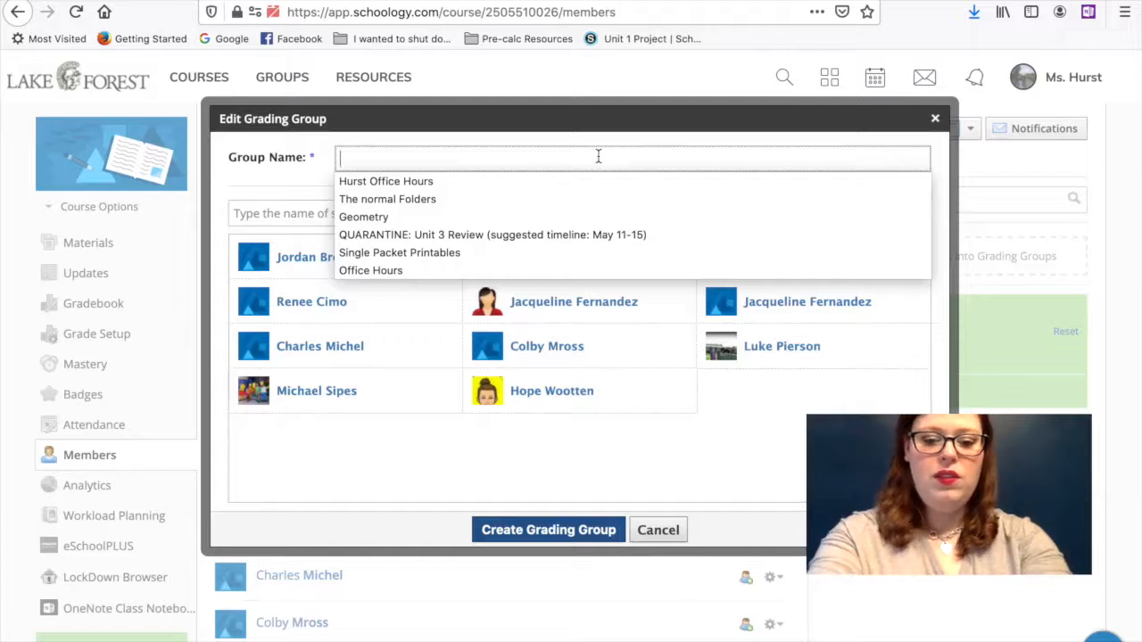
pyautogui.write('The')
pyautogui.write(' math')
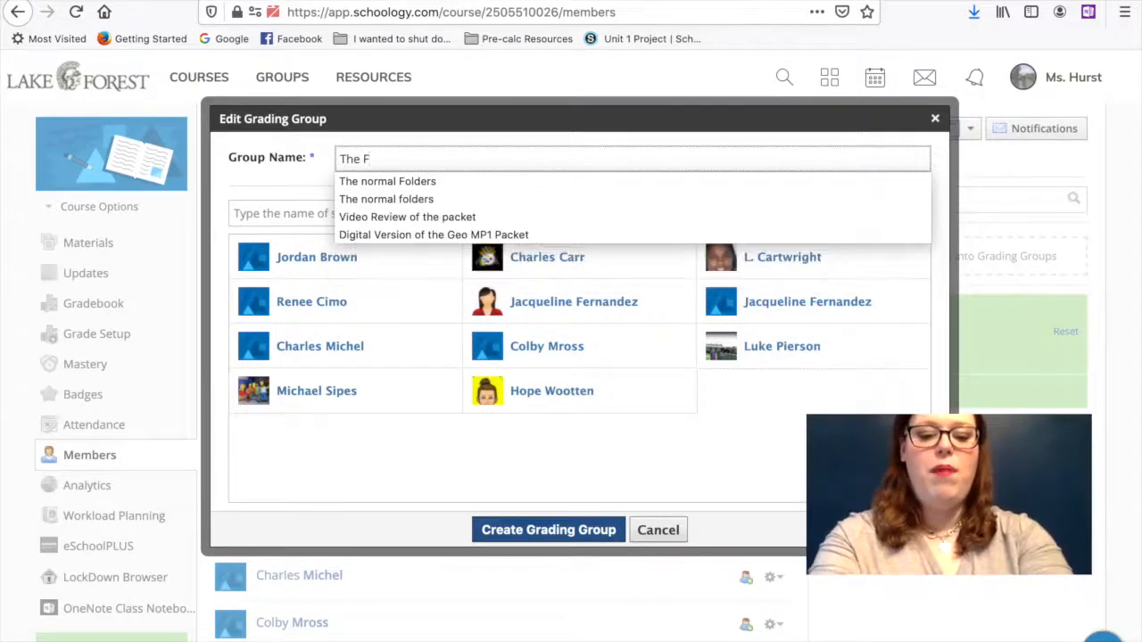
pyautogui.write(' teachers')
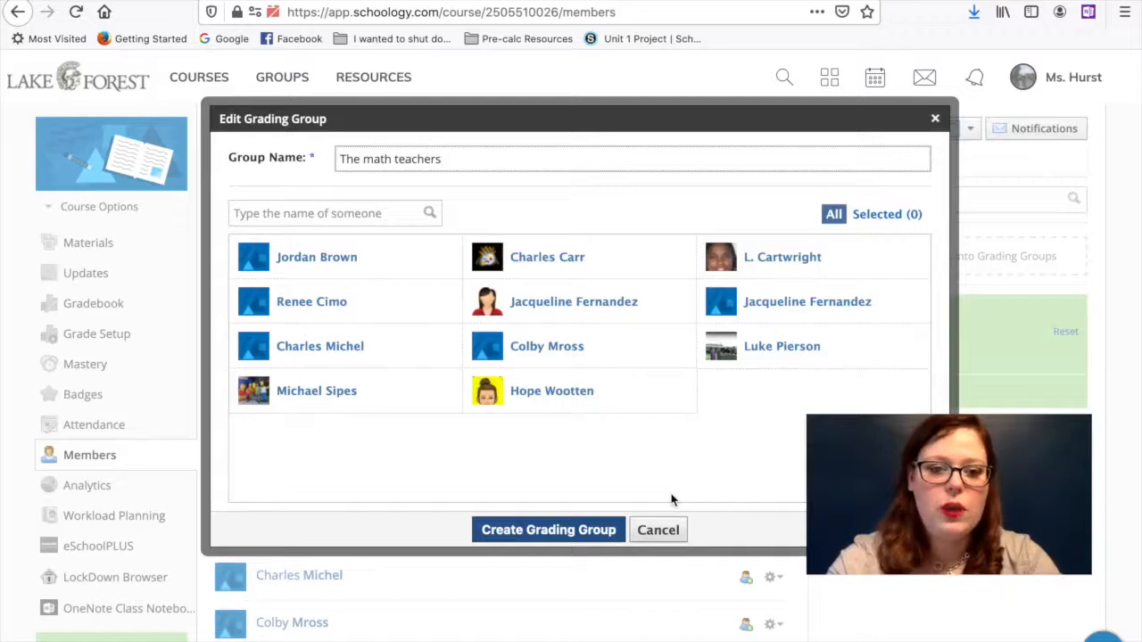
# Step: Create the grading group with the first, fourth, eighth and tenth listed members and review its member list
pyautogui.click(385, 269)
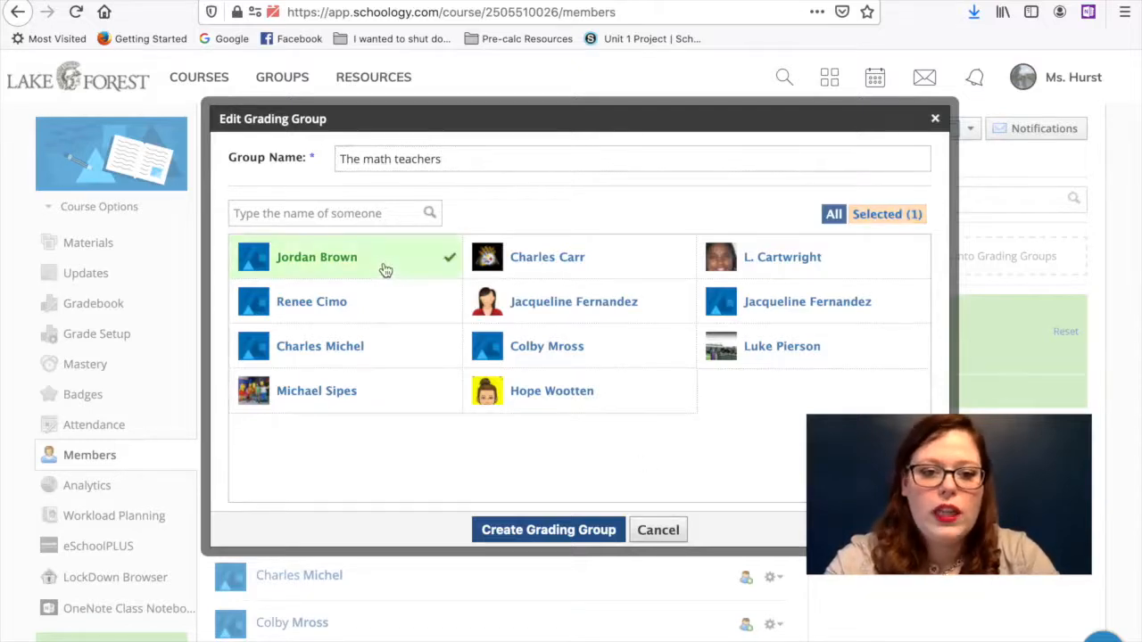
pyautogui.click(388, 305)
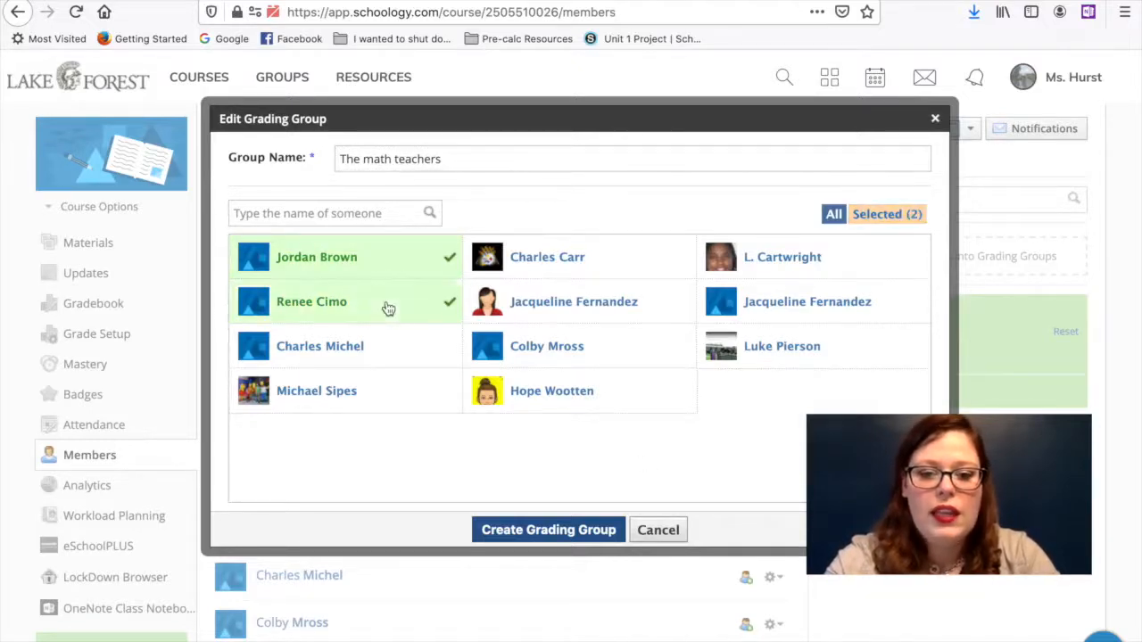
pyautogui.click(398, 389)
pyautogui.click(580, 359)
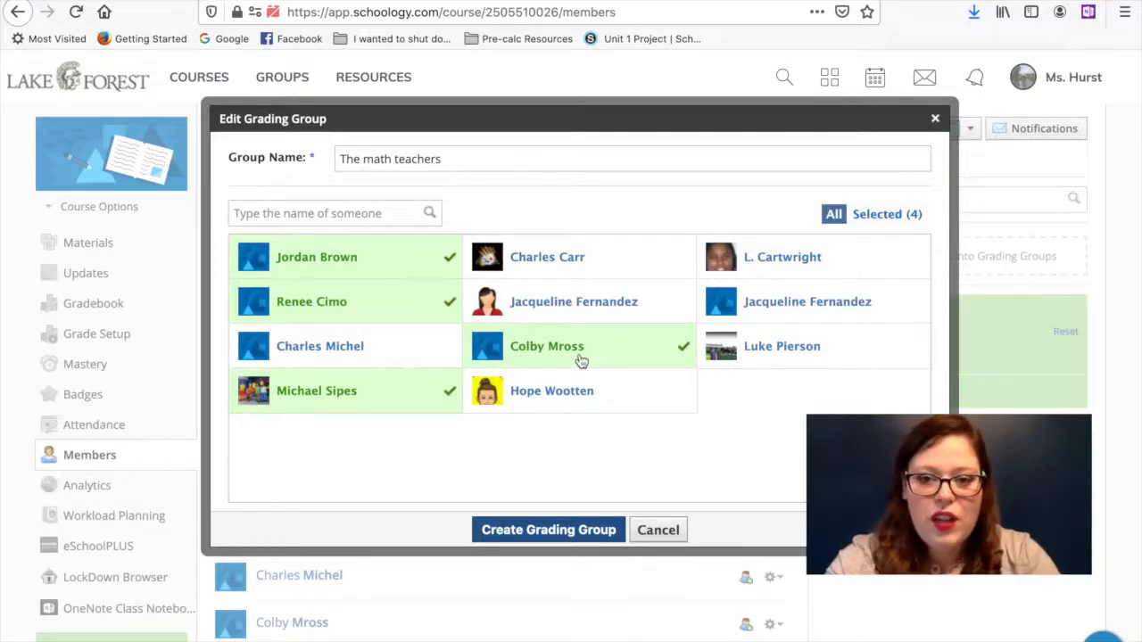
pyautogui.click(584, 531)
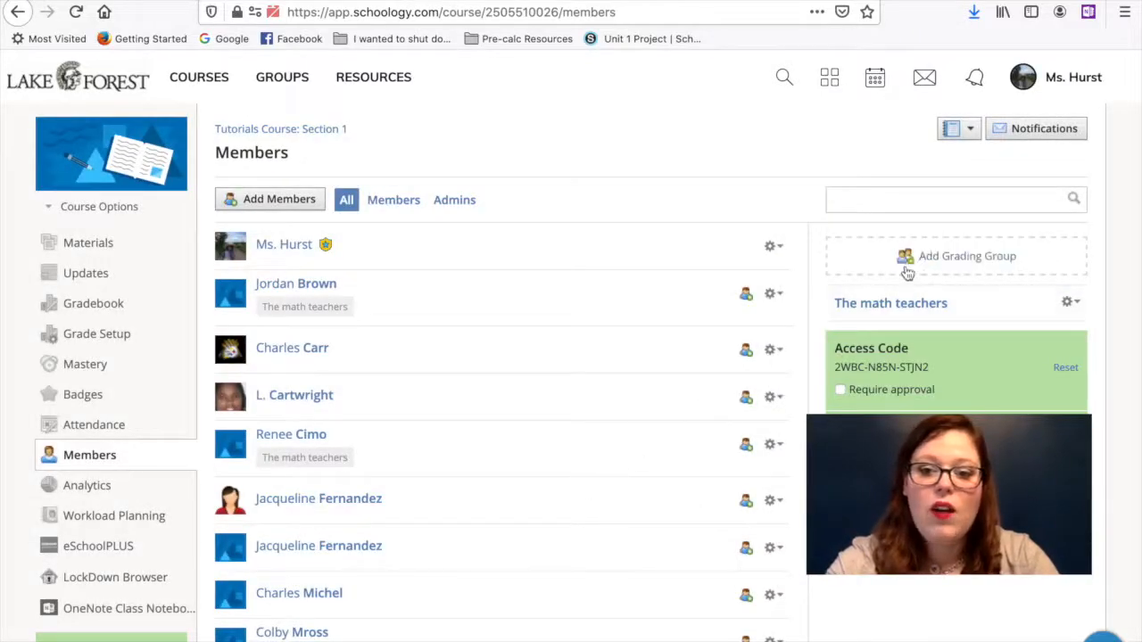
pyautogui.click(908, 309)
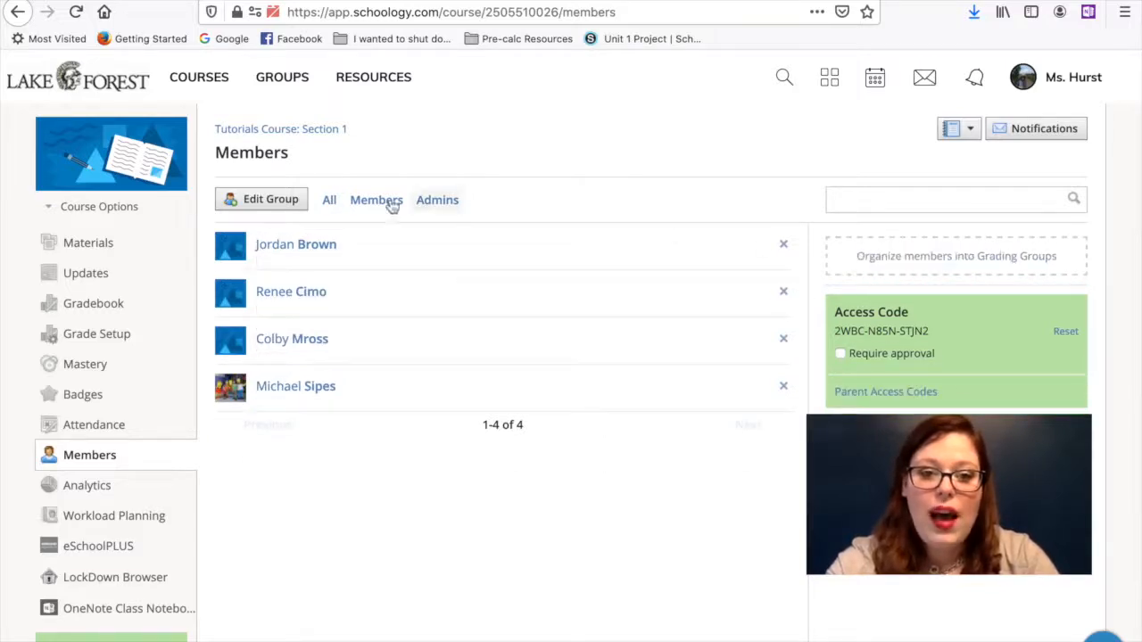
pyautogui.click(329, 200)
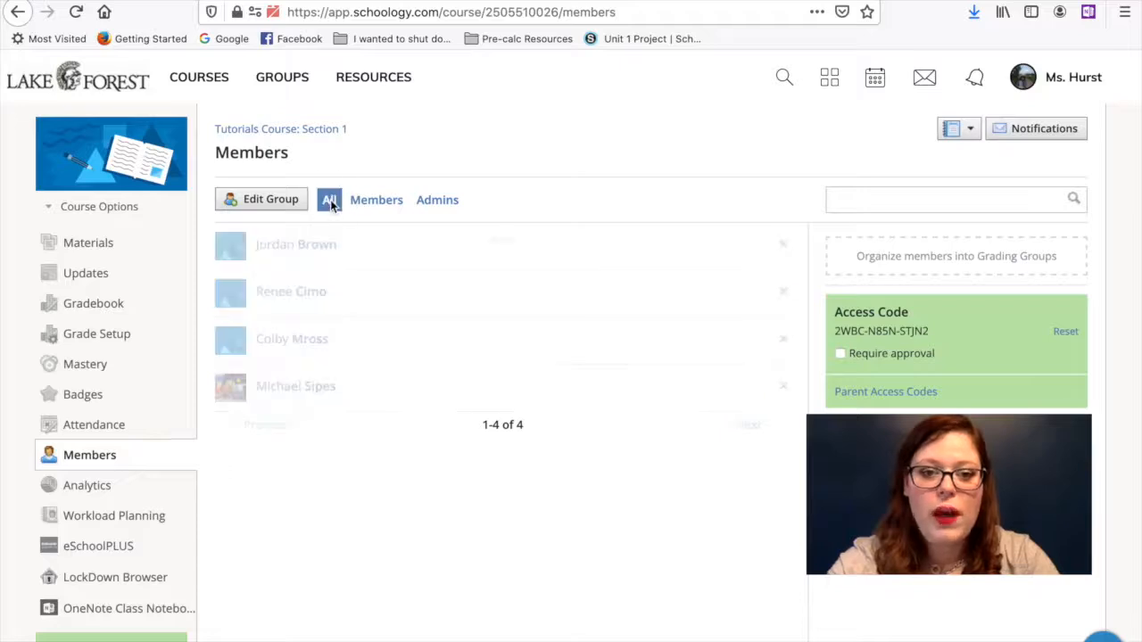
# Step: Create a second grading group named "Interventionists" containing the sixth, ninth and eleventh listed members
pyautogui.click(1006, 264)
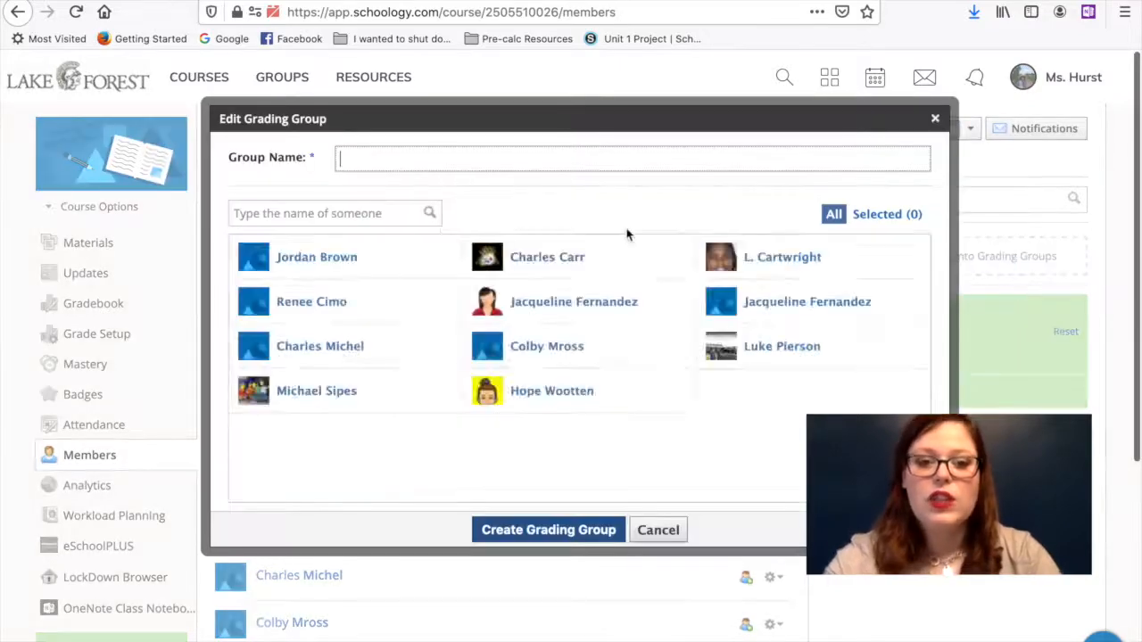
pyautogui.click(538, 159)
pyautogui.write('Int')
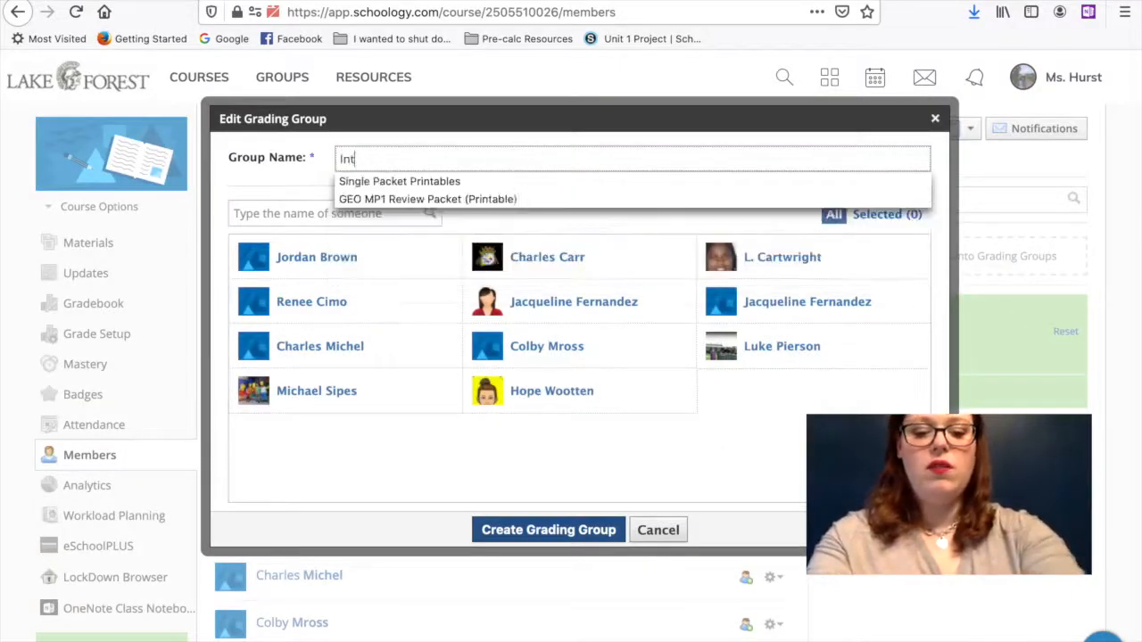
pyautogui.write('erventionists')
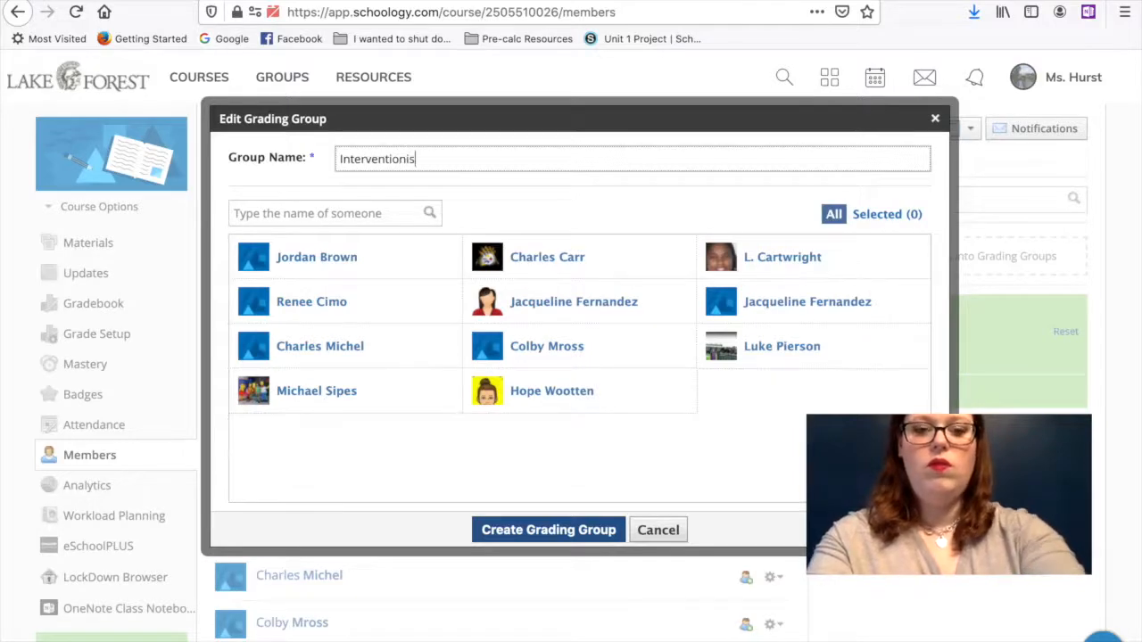
pyautogui.click(782, 318)
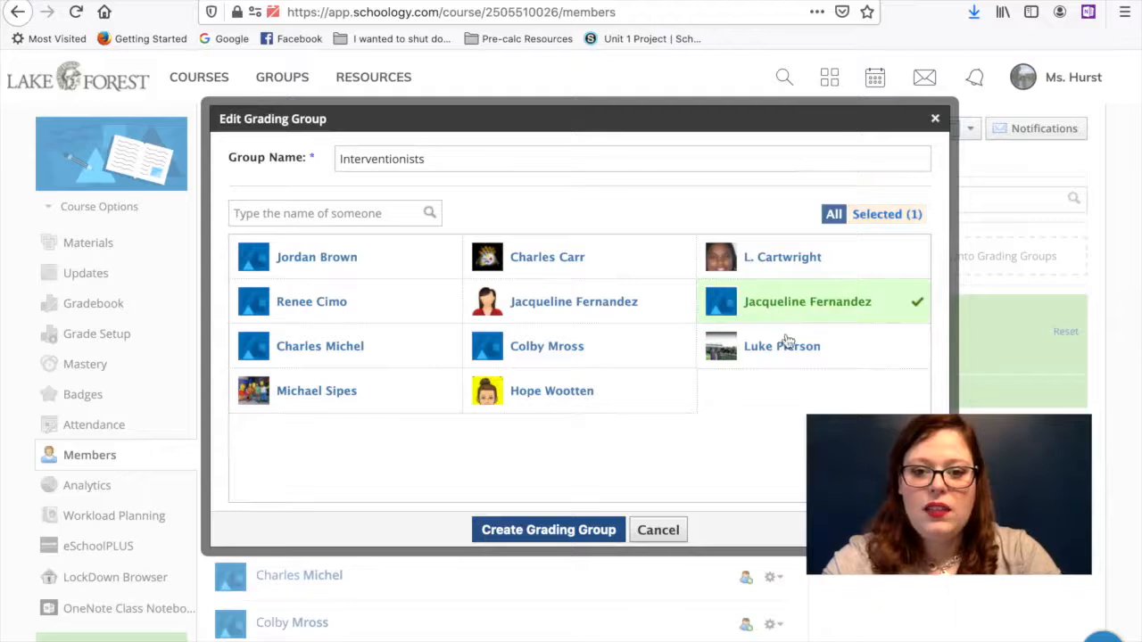
pyautogui.click(783, 350)
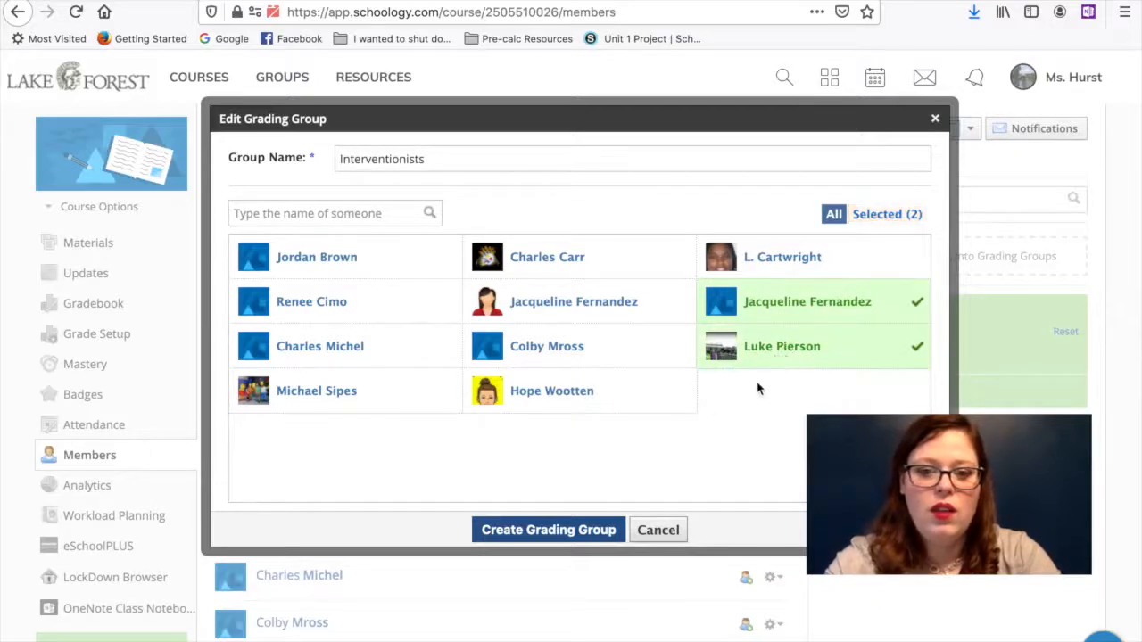
pyautogui.click(565, 406)
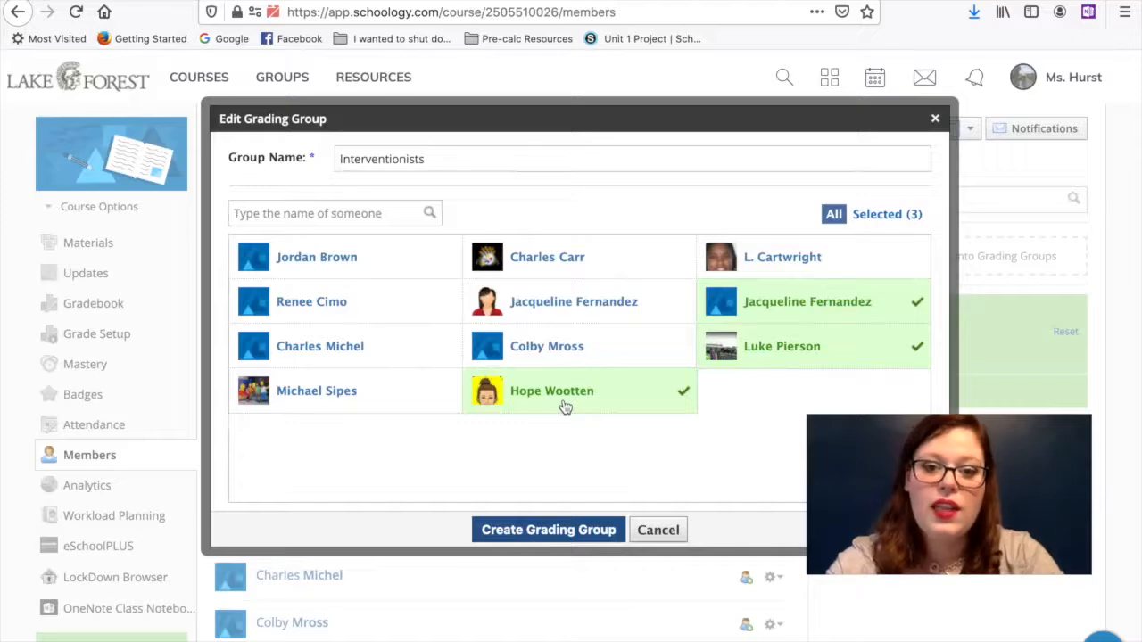
pyautogui.click(553, 531)
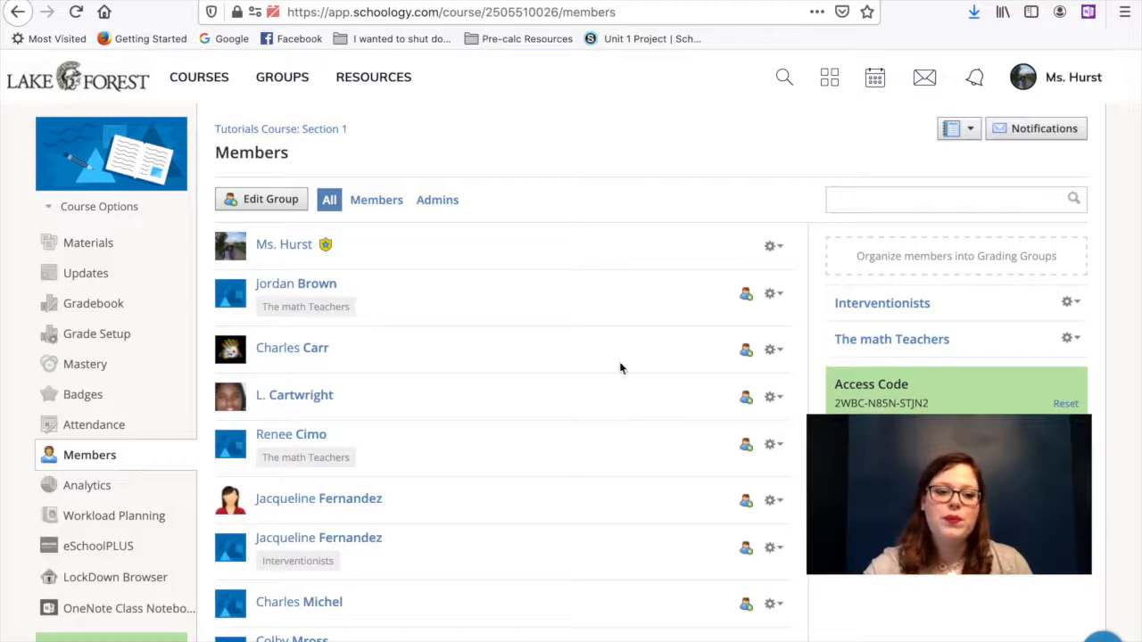
# Step: Start a new course materials folder titled "The normal Folders" with the description "These are normal folders."
pyautogui.click(89, 251)
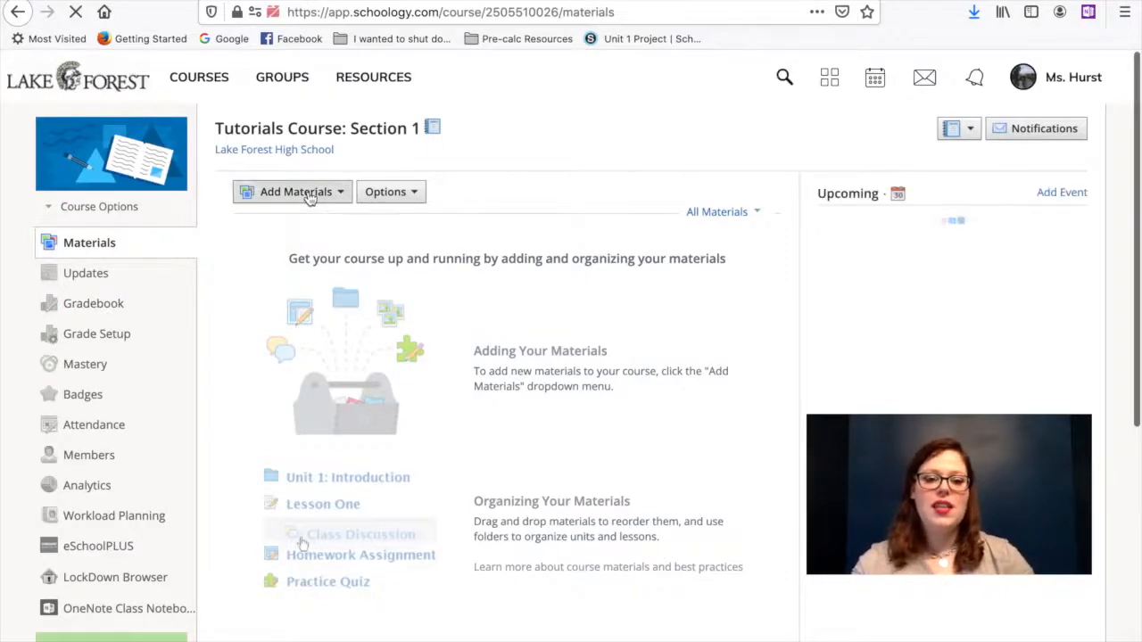
pyautogui.click(308, 193)
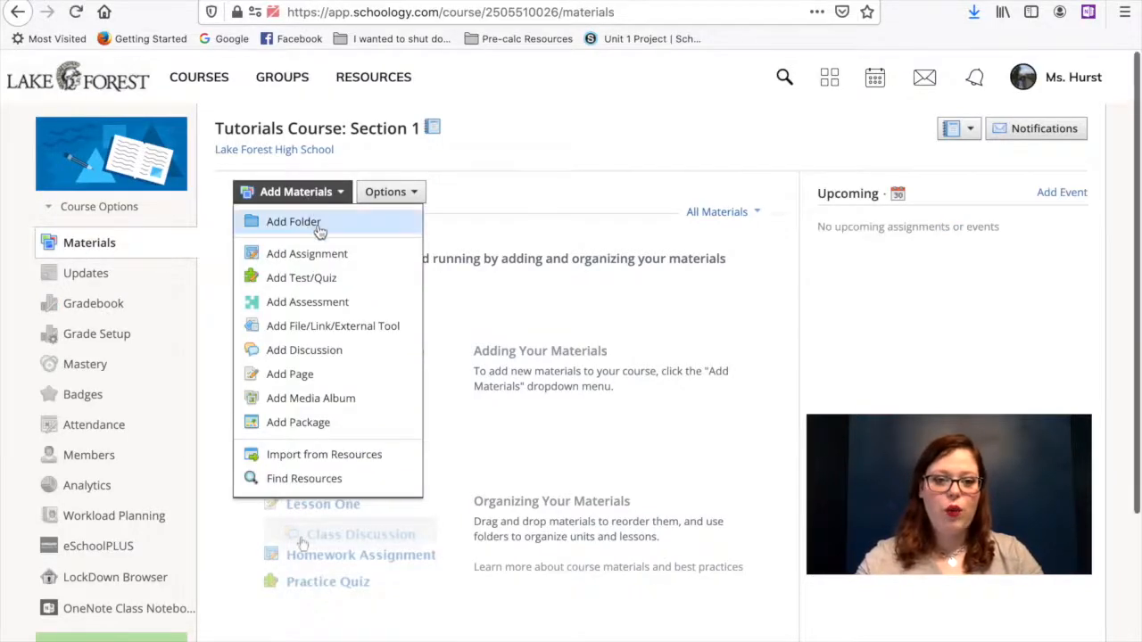
pyautogui.click(318, 225)
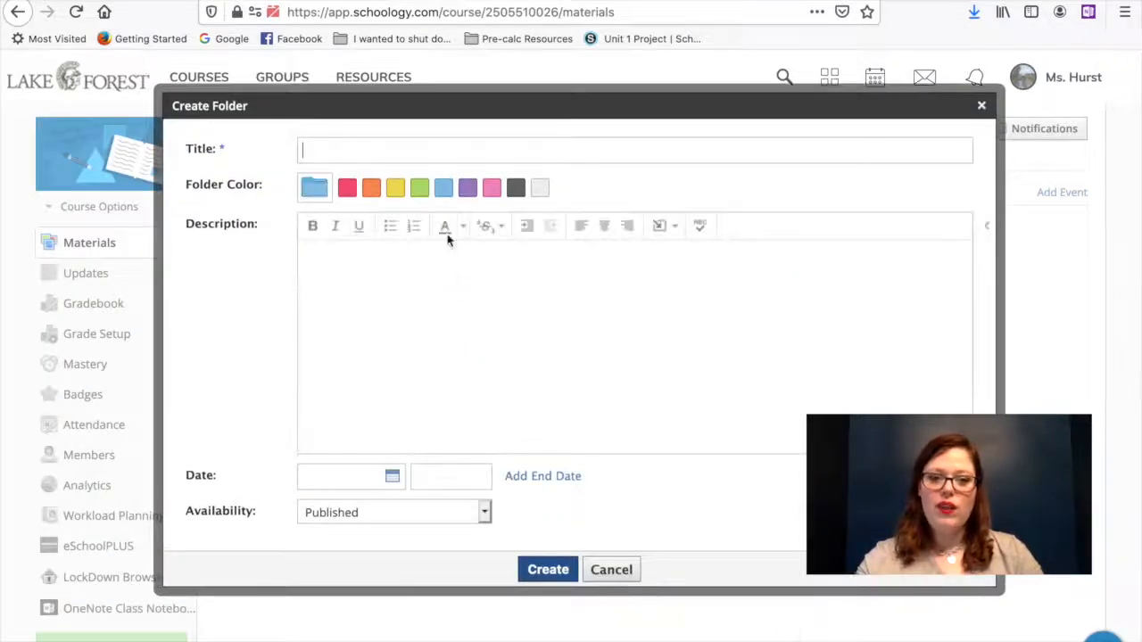
pyautogui.click(361, 152)
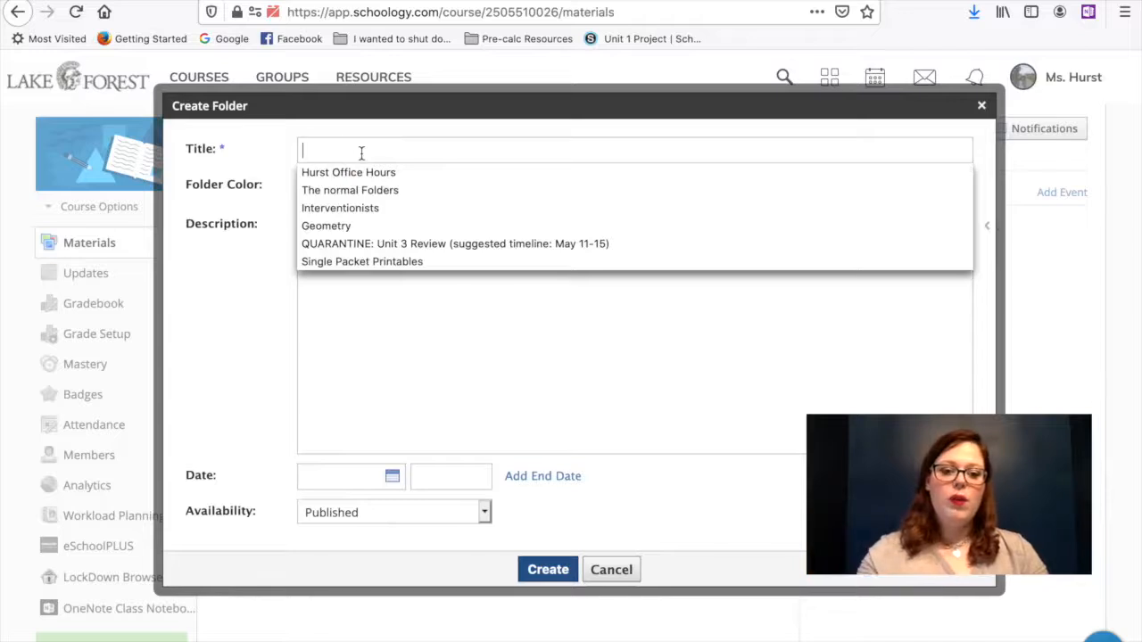
pyautogui.click(386, 190)
pyautogui.click(411, 286)
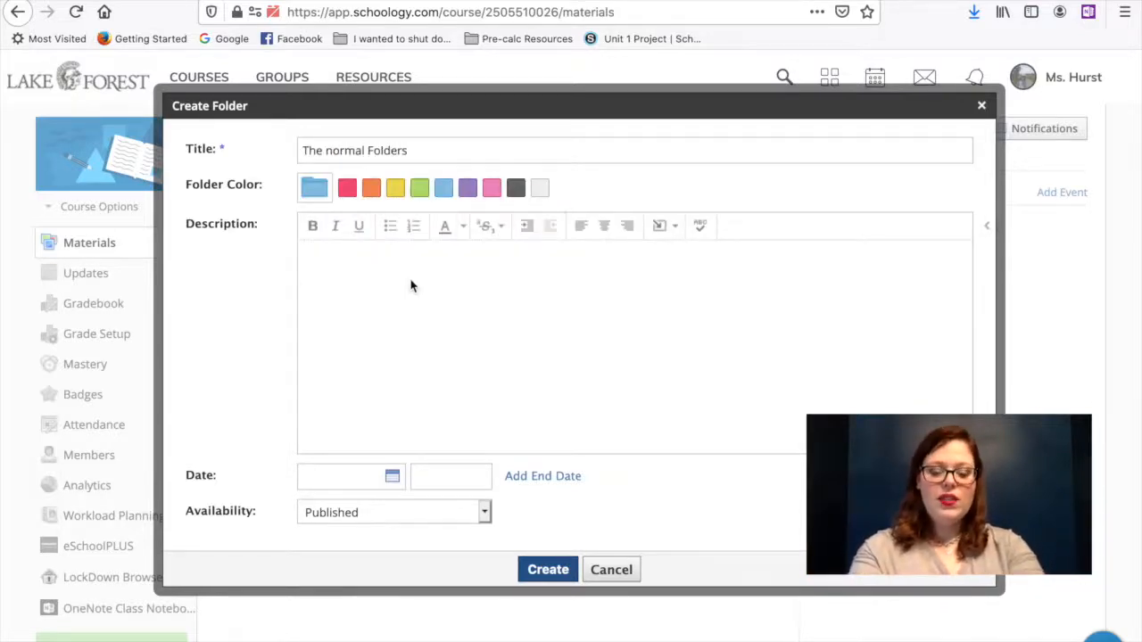
pyautogui.write('T')
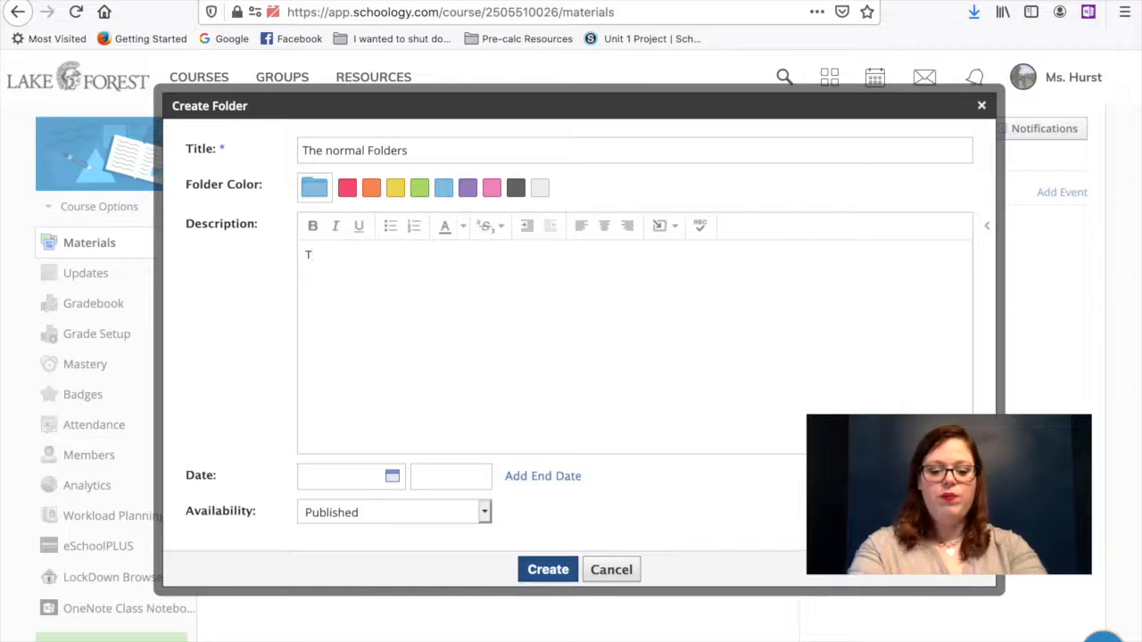
pyautogui.write('hese are normal')
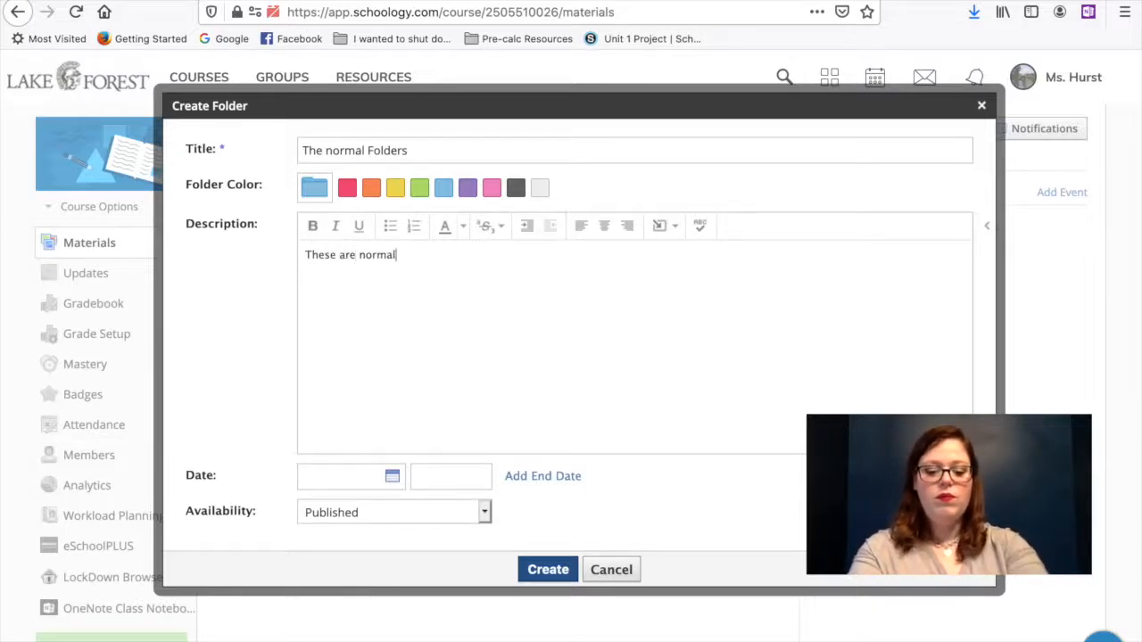
pyautogui.write(' folders.')
# Step: Set the folder's date to 4/30/20 and create the folder as Published
pyautogui.scroll(-3, 423, 334)
pyautogui.scroll(2, 423, 324)
pyautogui.click(392, 386)
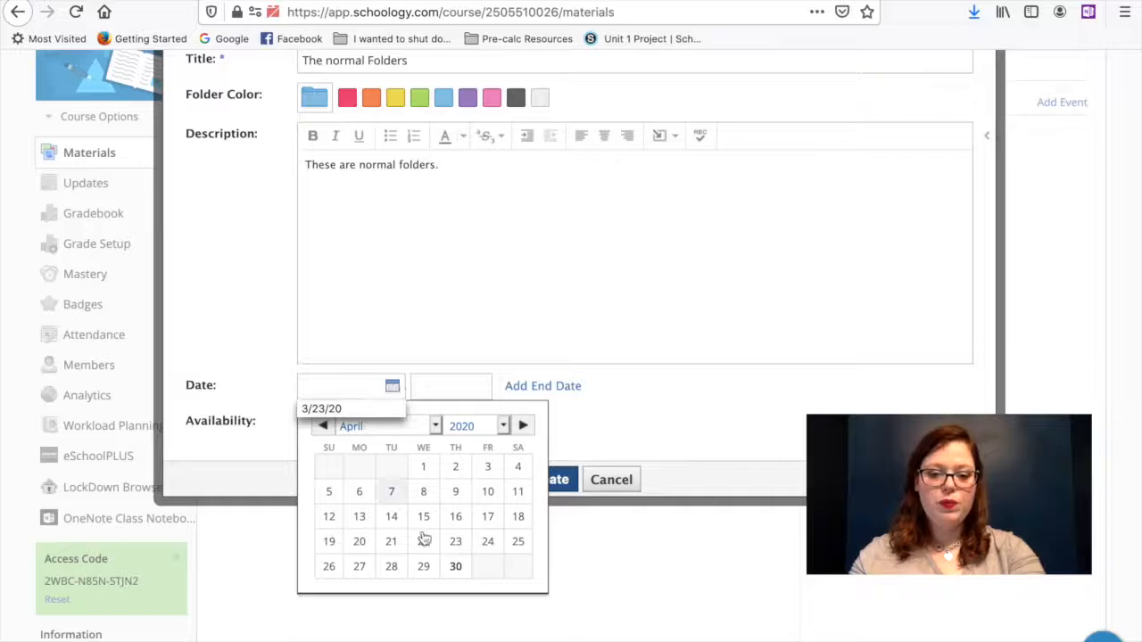
pyautogui.click(455, 569)
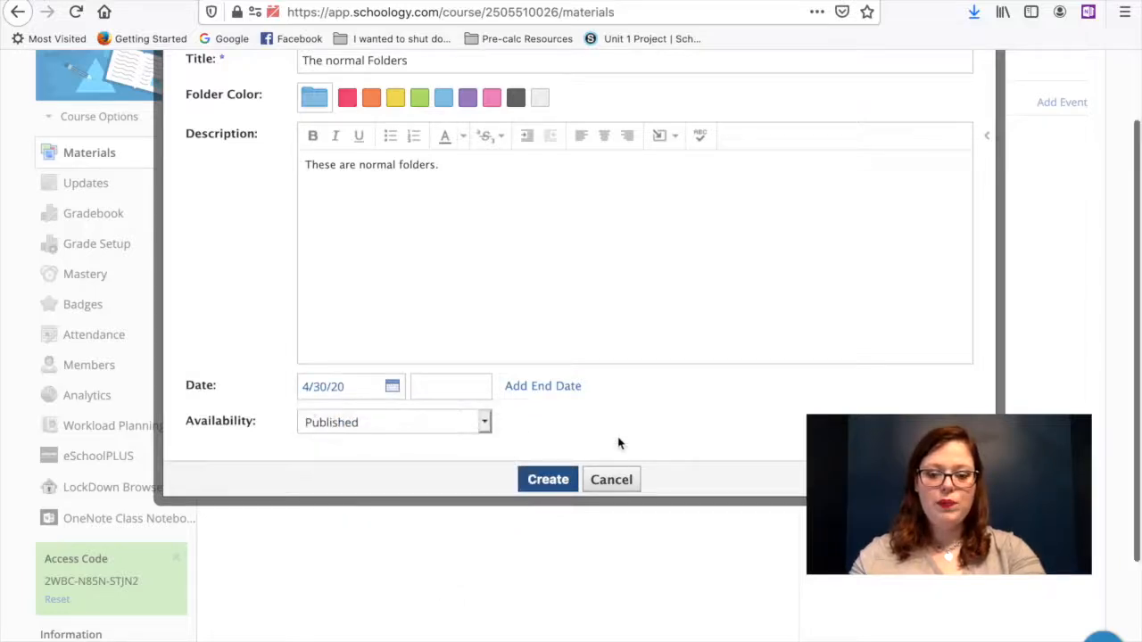
pyautogui.scroll(2, 616, 443)
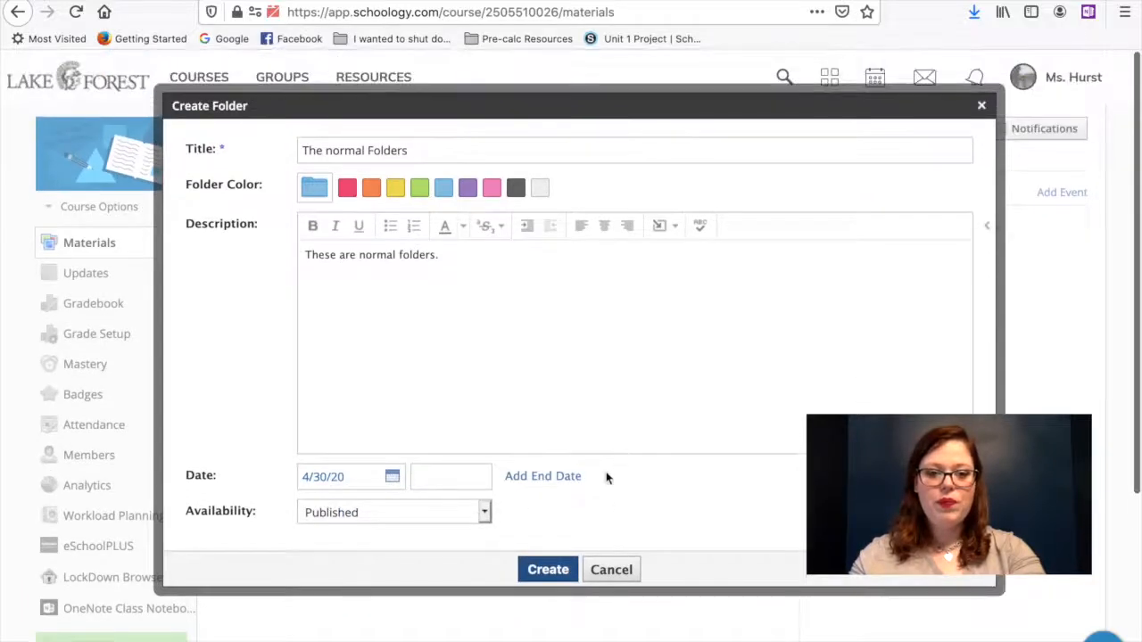
pyautogui.click(555, 571)
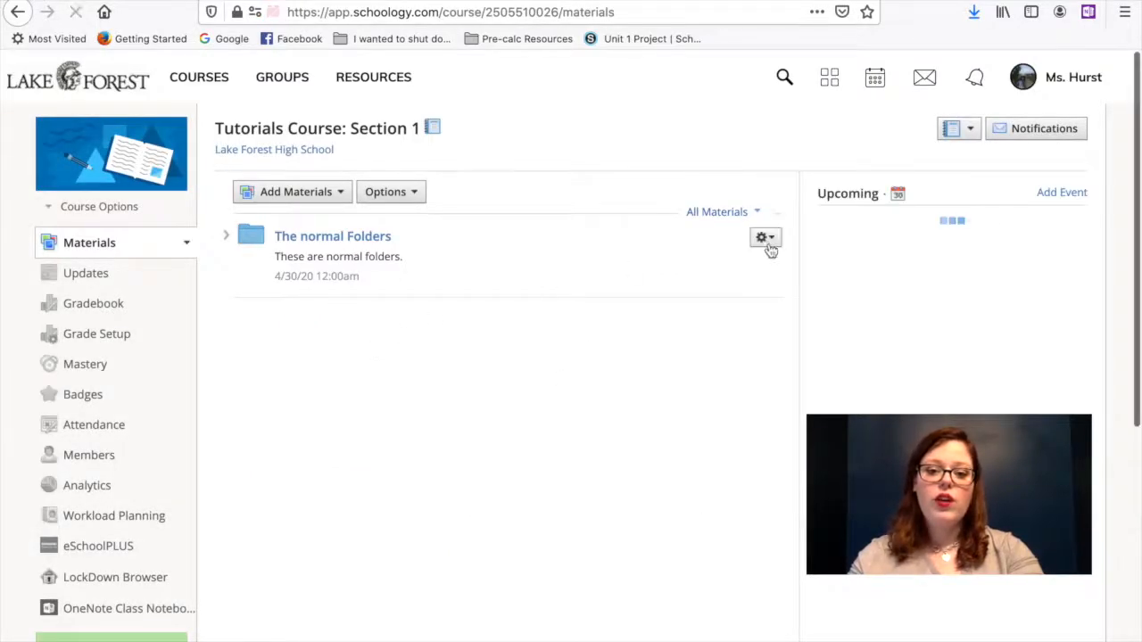
# Step: Start individually assigning "The normal Folders" and try searching the students for "interventionsts"
pyautogui.click(767, 239)
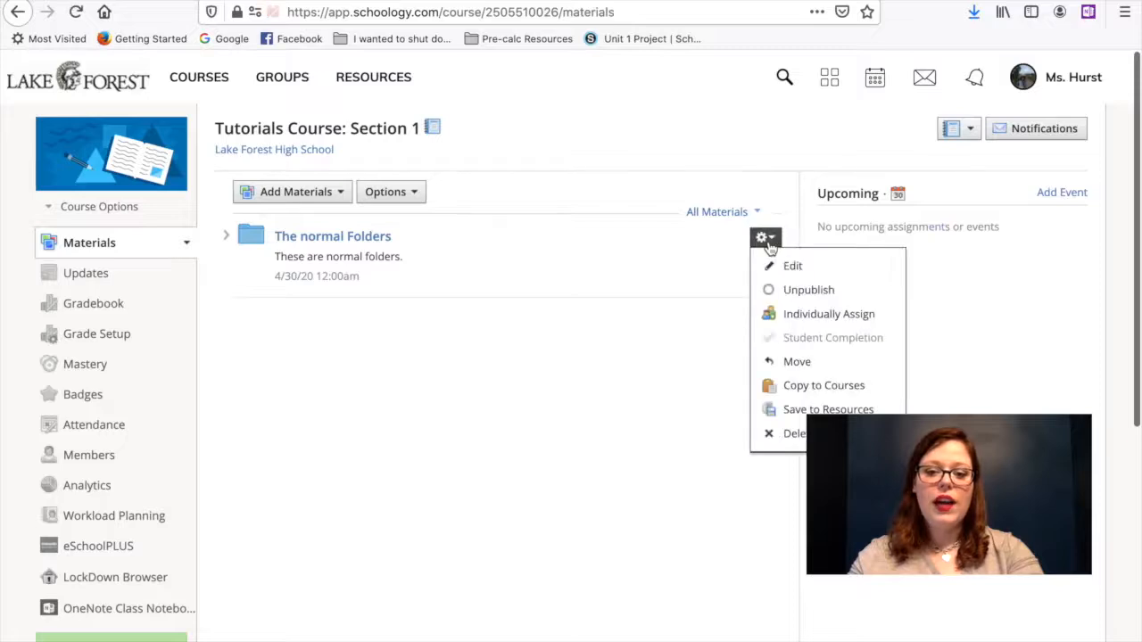
pyautogui.click(817, 316)
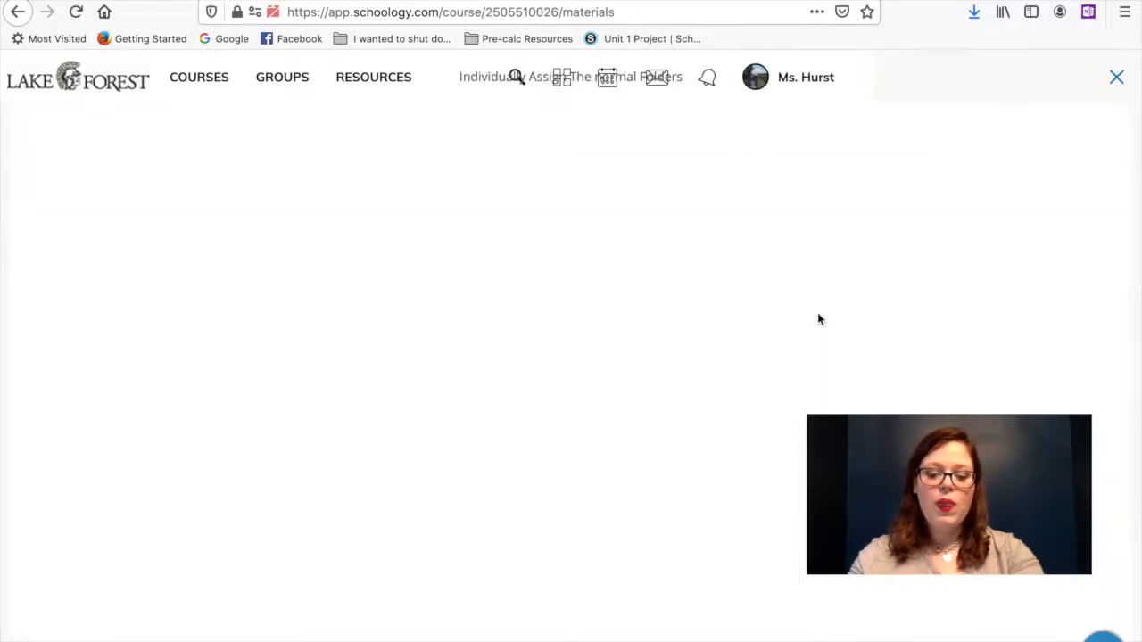
pyautogui.click(475, 290)
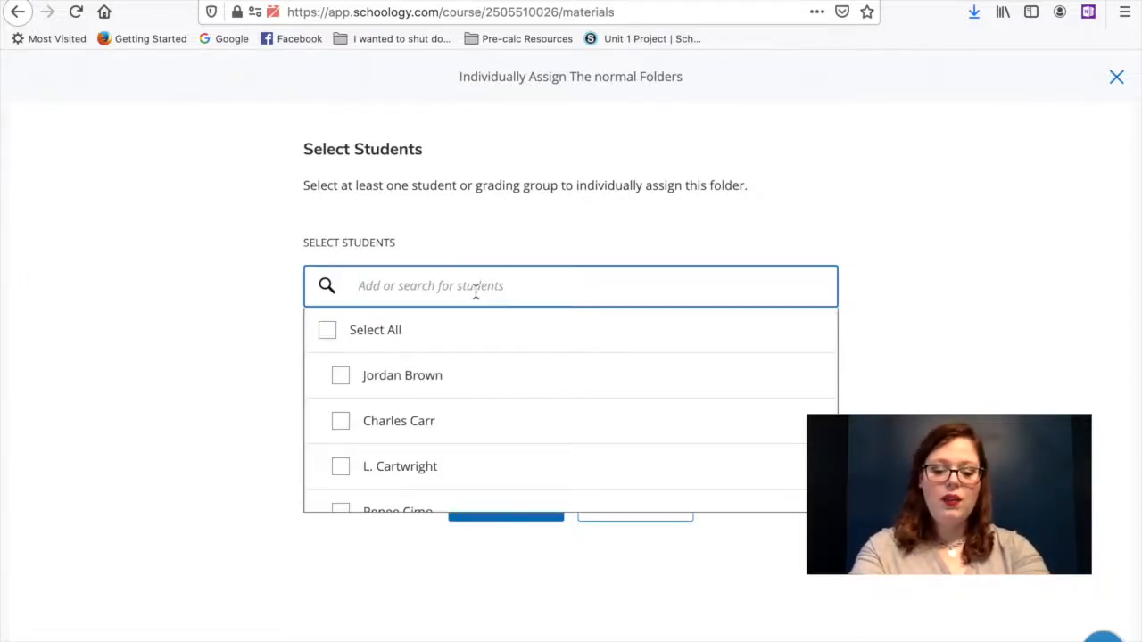
pyautogui.write('inter')
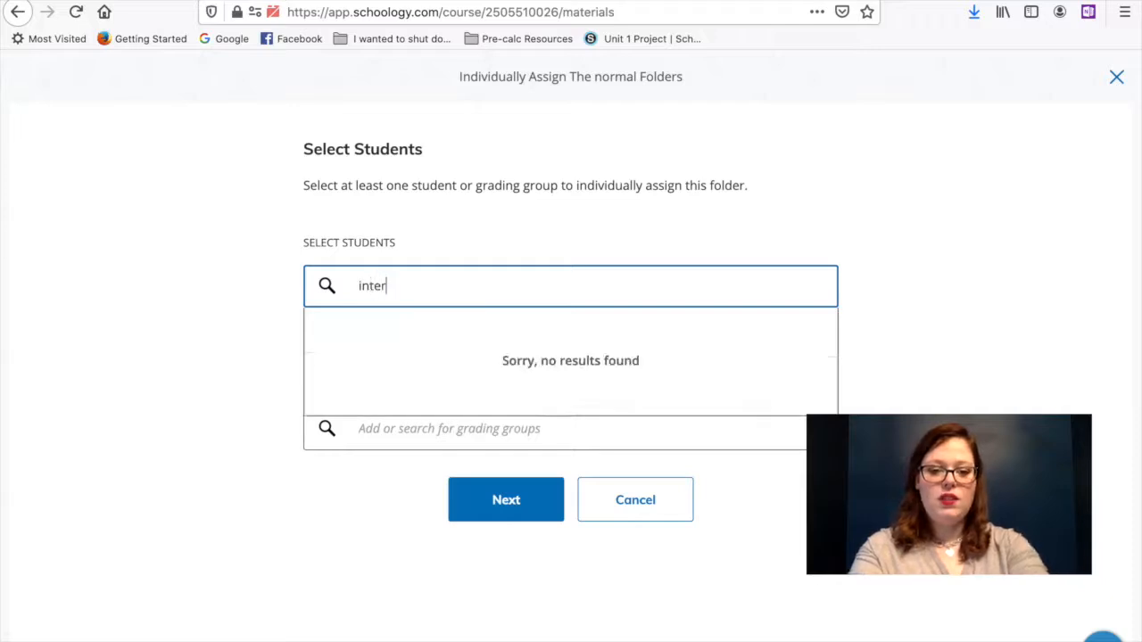
pyautogui.write('ventionsid')
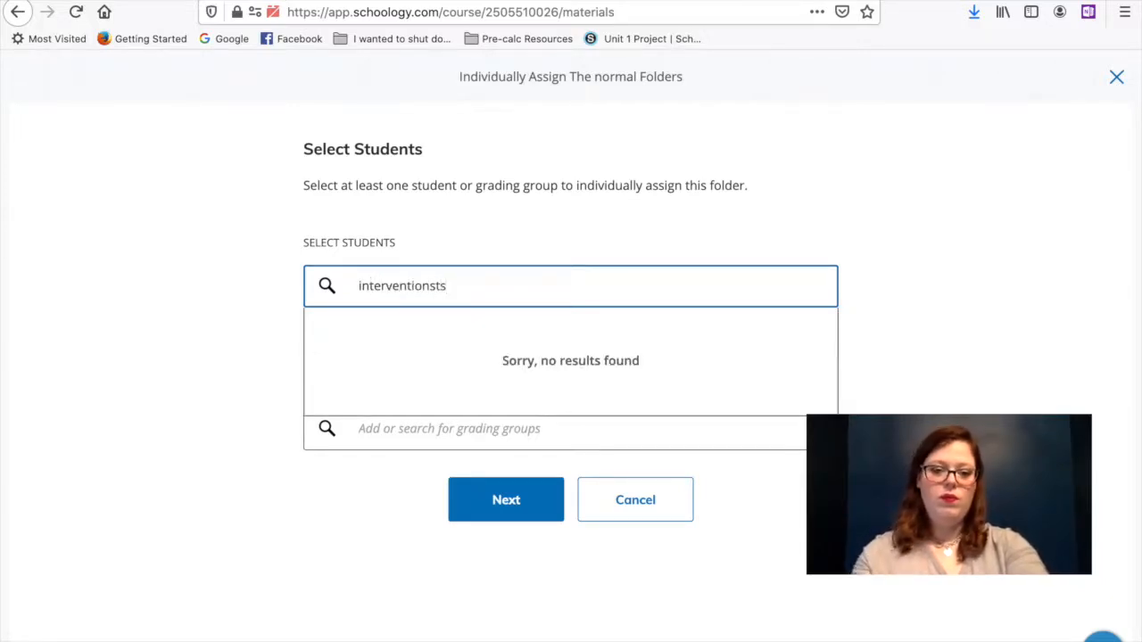
pyautogui.click(799, 522)
# Step: Choose the grading group "The math teachers" for the folder's individual assignment
pyautogui.click(606, 446)
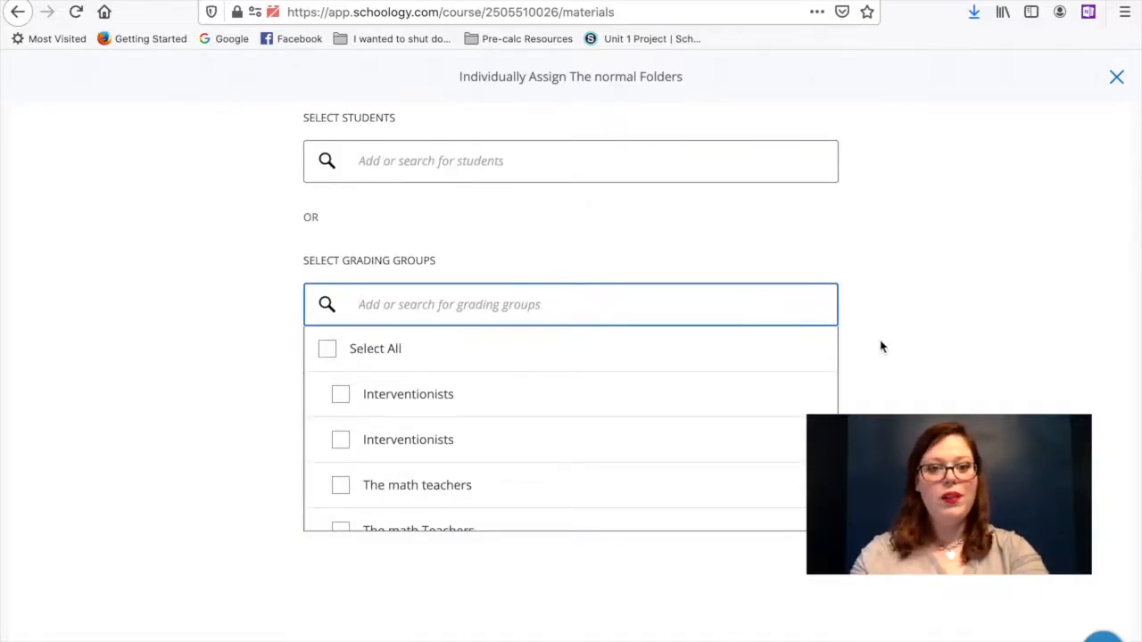
pyautogui.scroll(-1, 478, 398)
pyautogui.scroll(-1, 477, 400)
pyautogui.scroll(1, 473, 400)
pyautogui.scroll(-1, 474, 400)
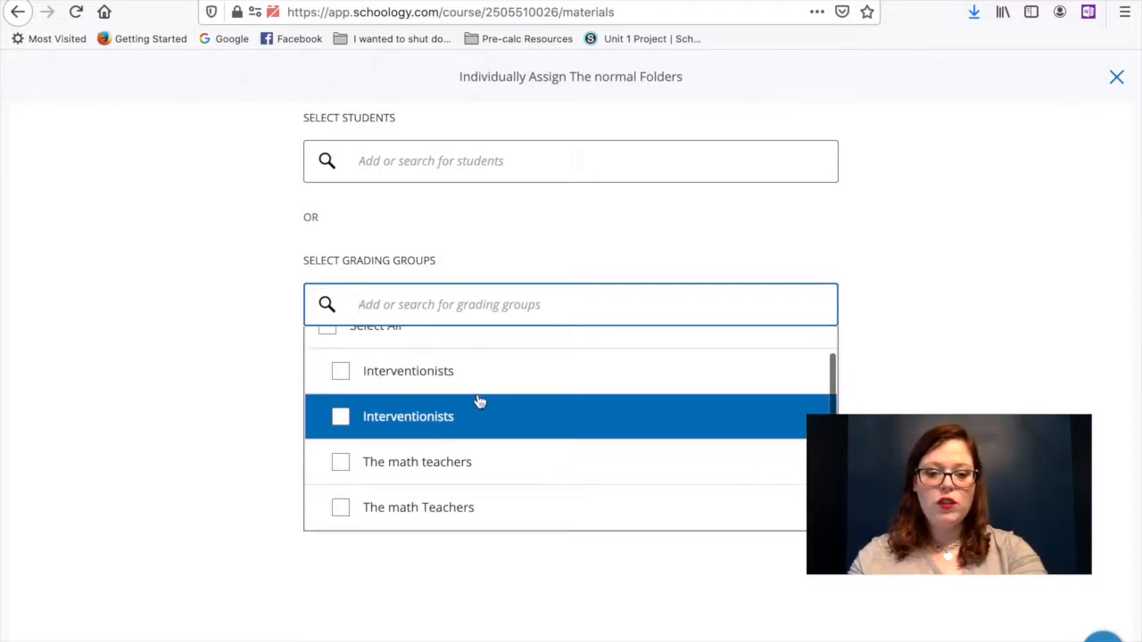
pyautogui.click(341, 464)
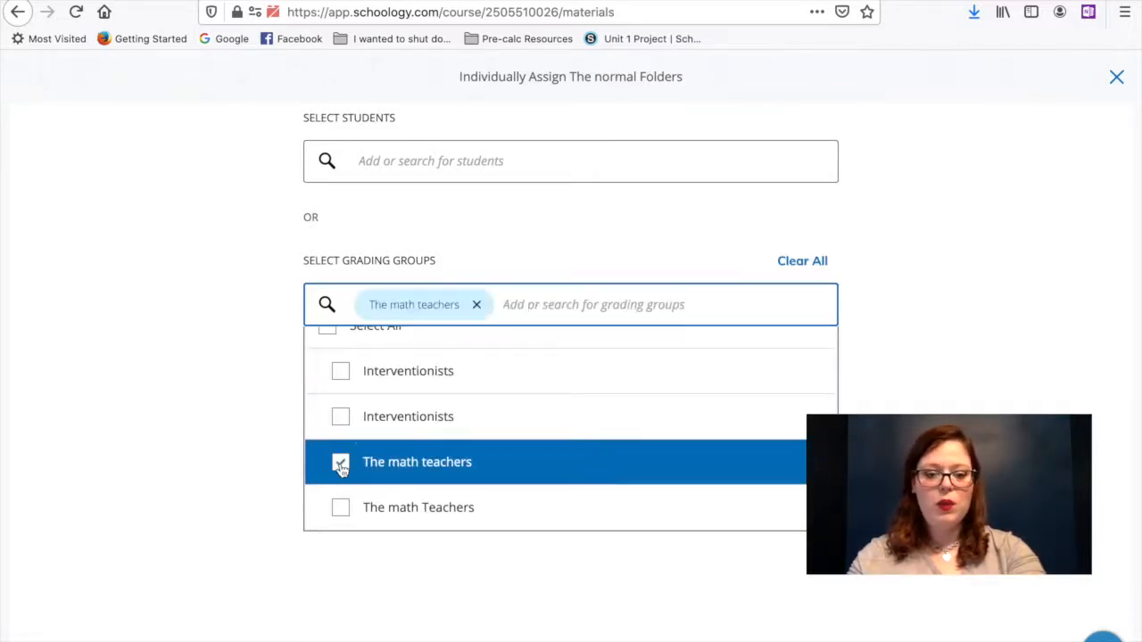
pyautogui.click(959, 429)
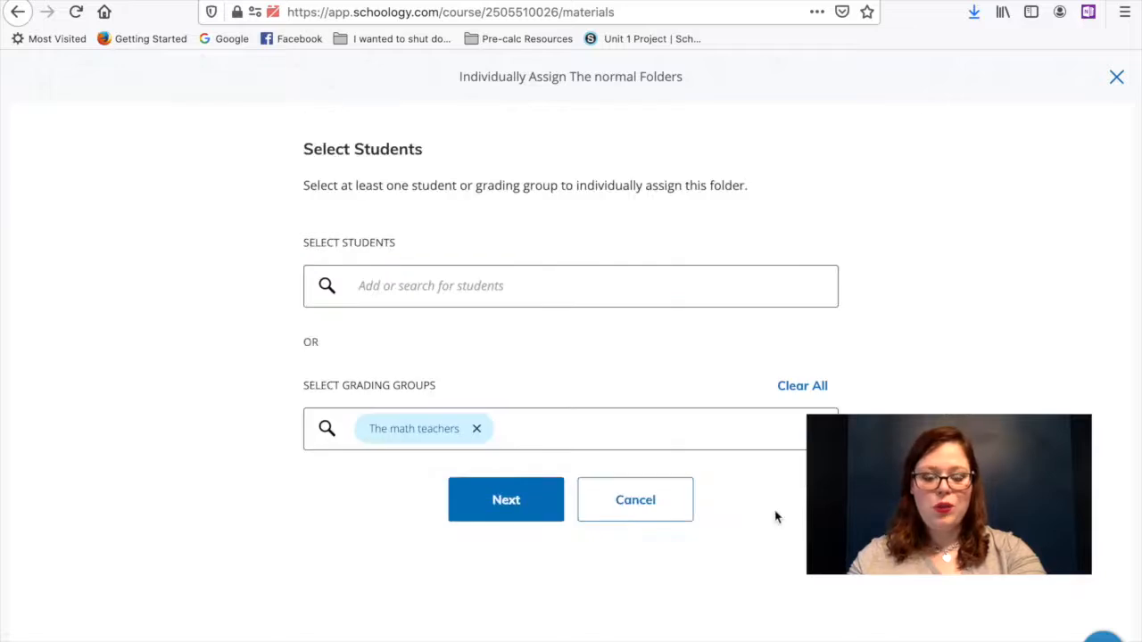
# Step: Add the first listed "Interventionists" grading group to the selection and assign the folder to the selected groups
pyautogui.click(556, 445)
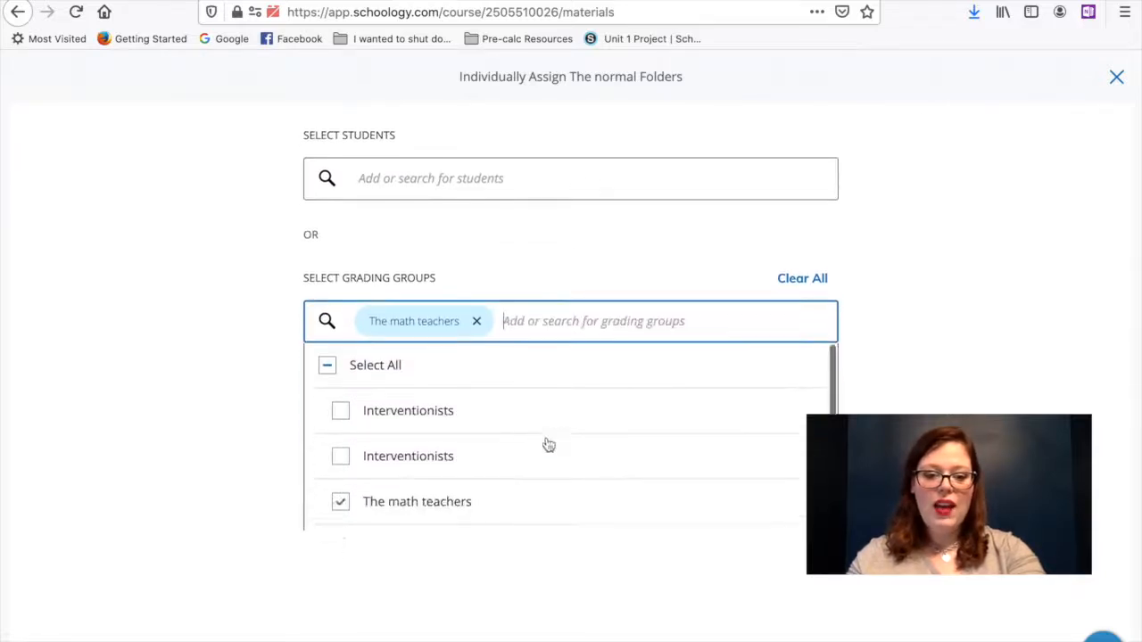
pyautogui.click(358, 393)
pyautogui.click(599, 525)
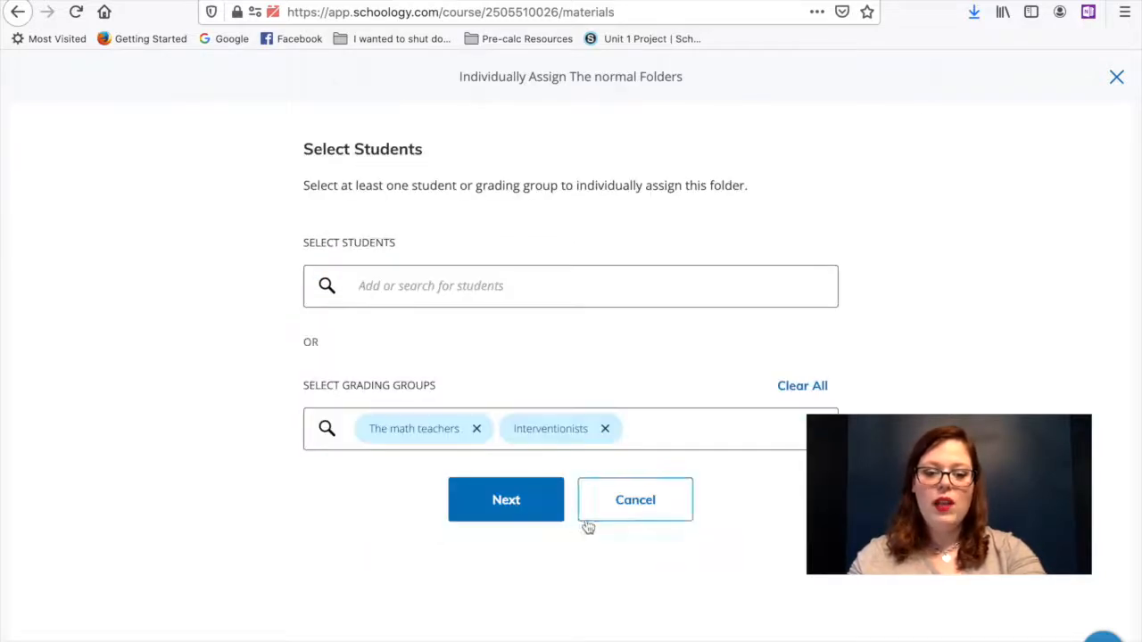
pyautogui.click(520, 508)
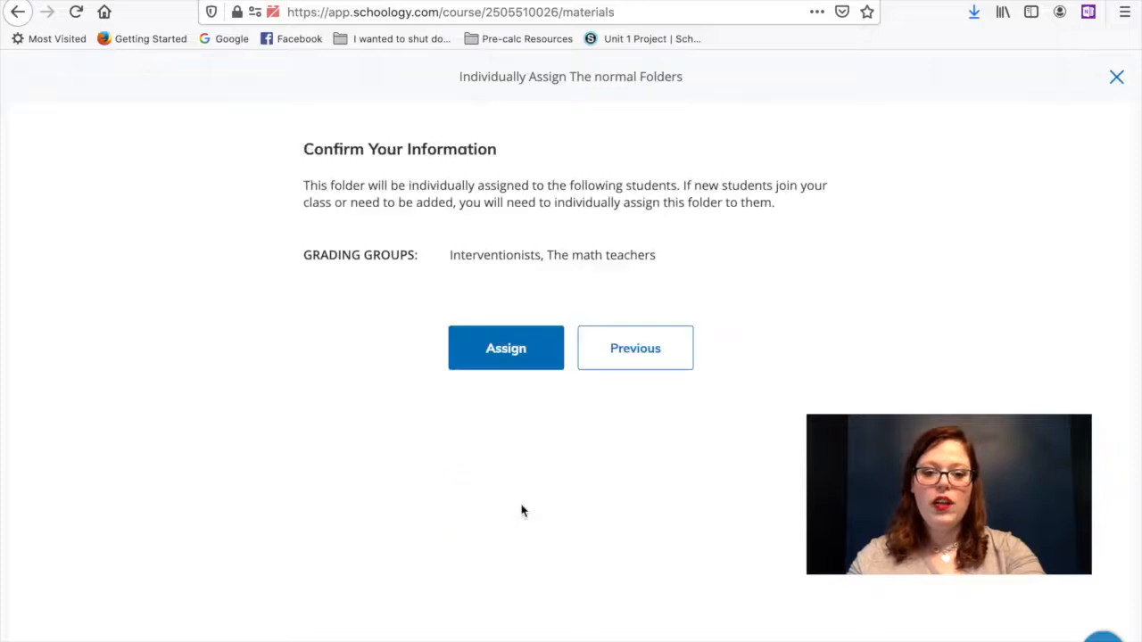
pyautogui.click(515, 355)
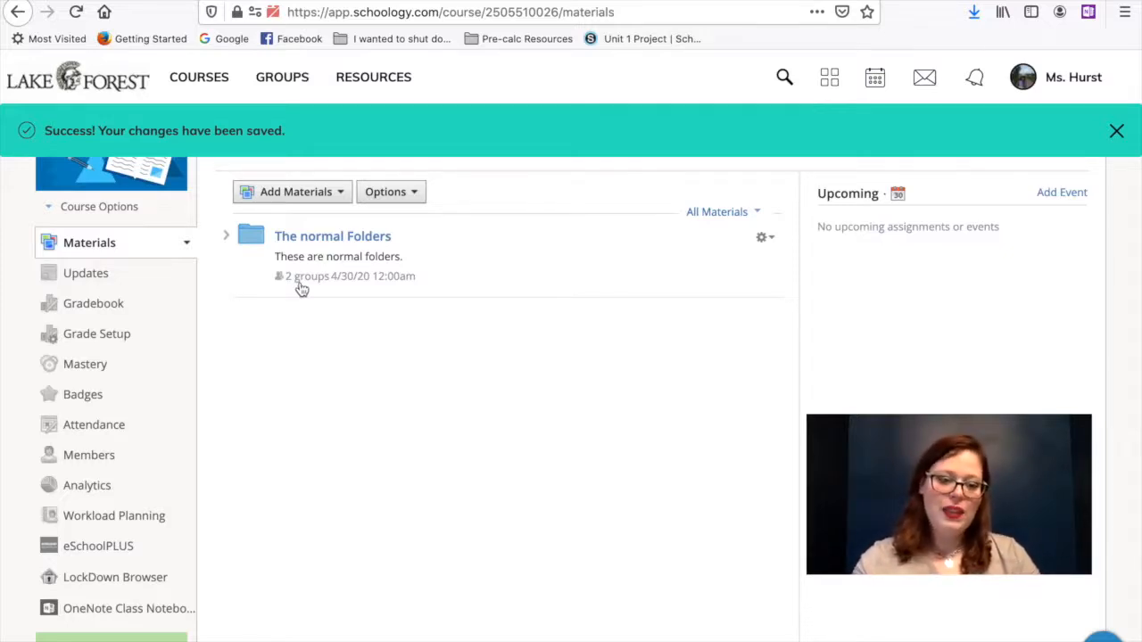
# Step: View the course gradebook, then delete the second listed "Interventionists" grading group on the members page
pyautogui.click(103, 305)
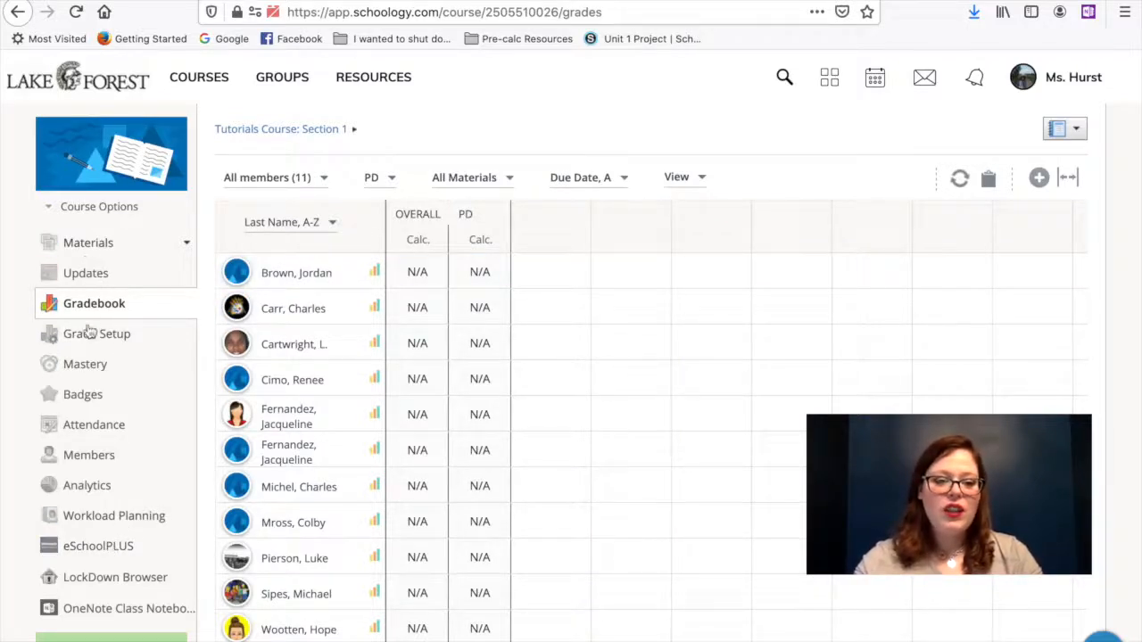
pyautogui.click(89, 457)
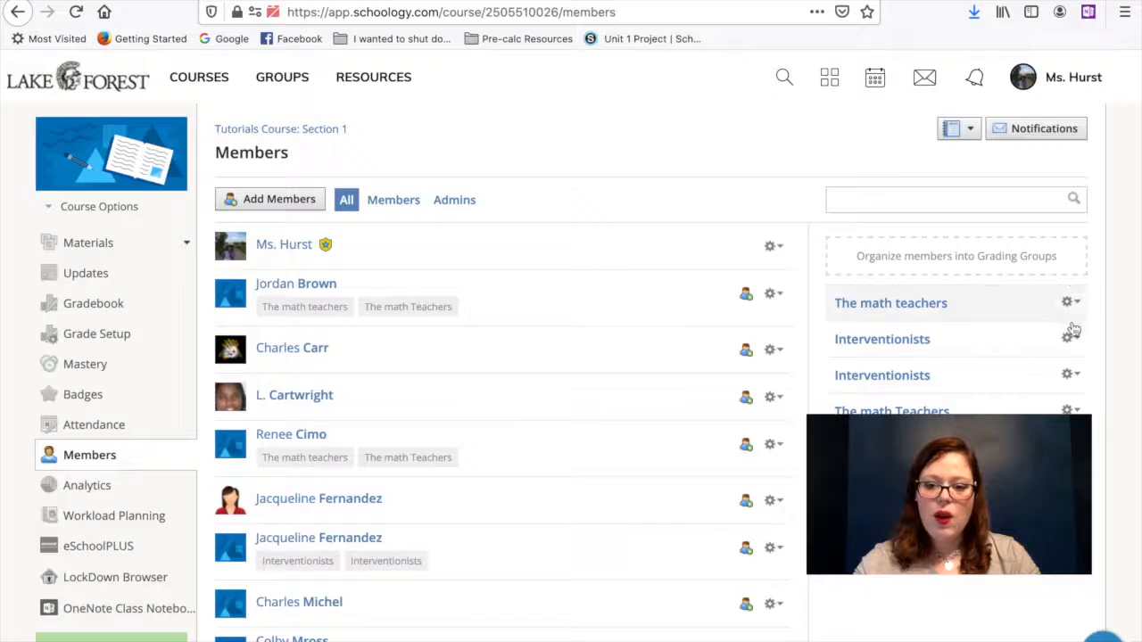
pyautogui.click(1073, 374)
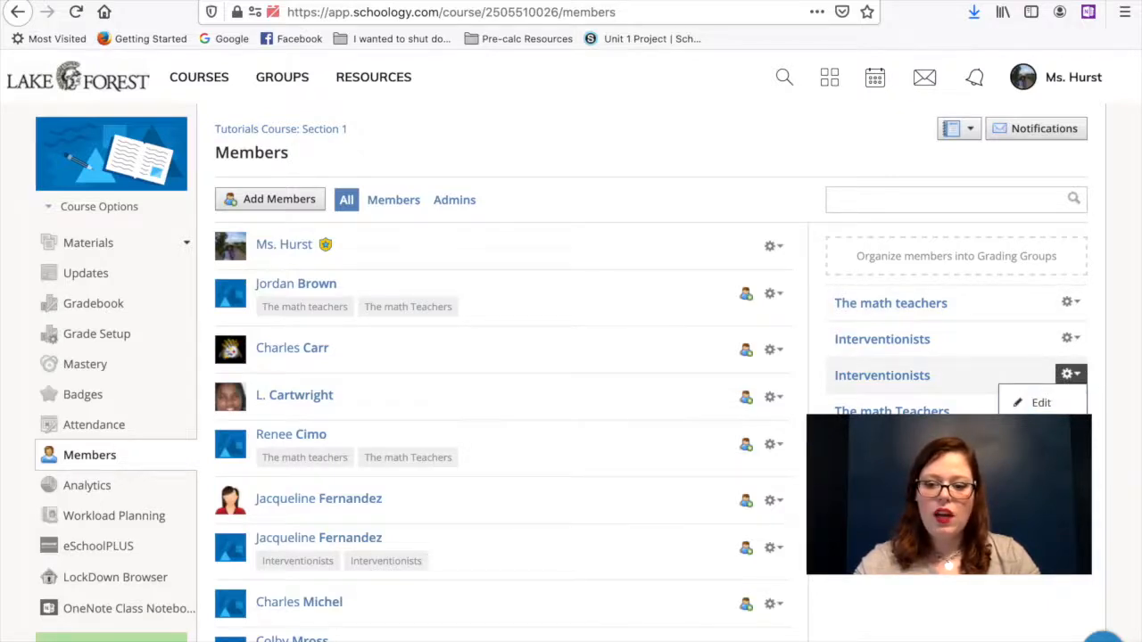
pyautogui.click(1041, 425)
pyautogui.click(544, 272)
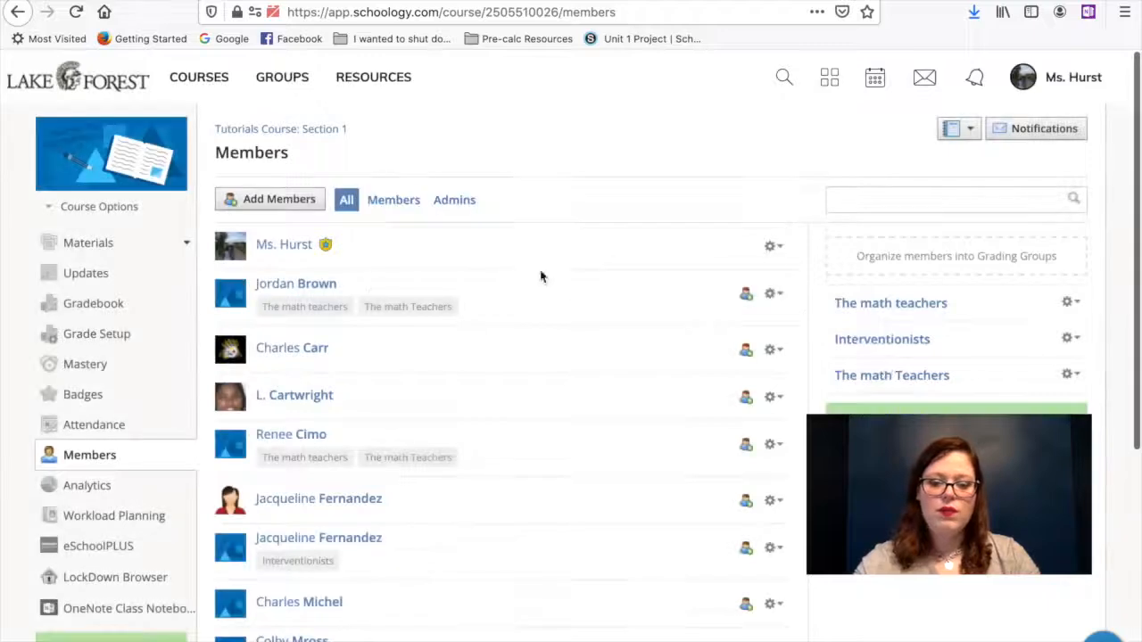
# Step: Delete the duplicate grading group "The math Teachers", spelled with a capital T
pyautogui.click(1068, 374)
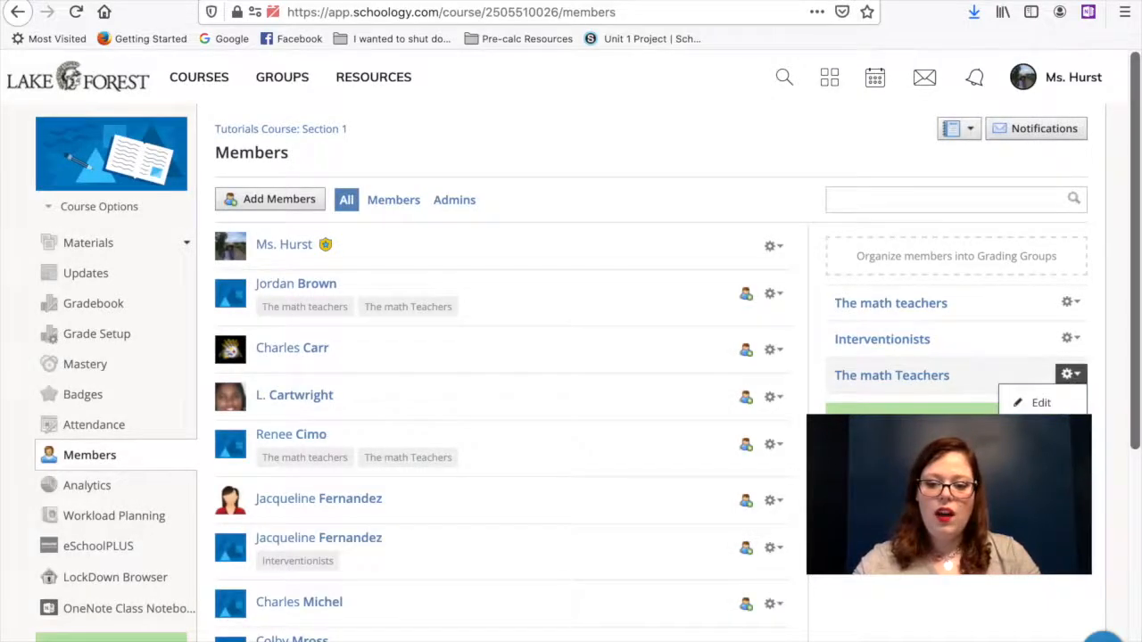
pyautogui.click(1041, 425)
pyautogui.click(547, 269)
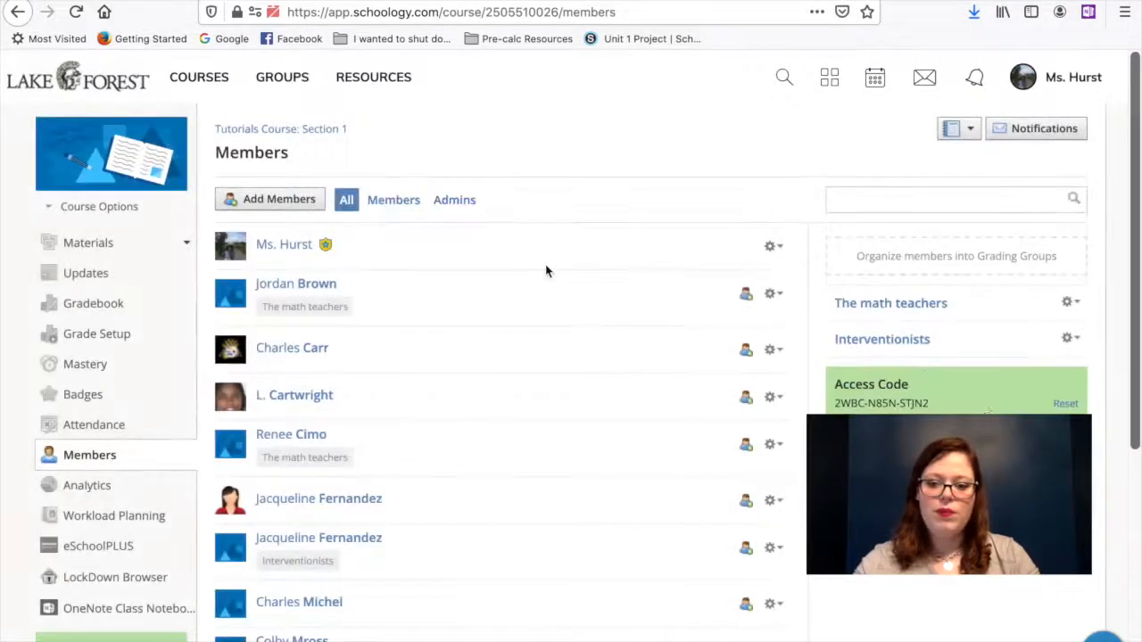
# Step: Add the seventh listed member to the grading group "The math teachers", save it and review the members' group labels
pyautogui.click(1068, 301)
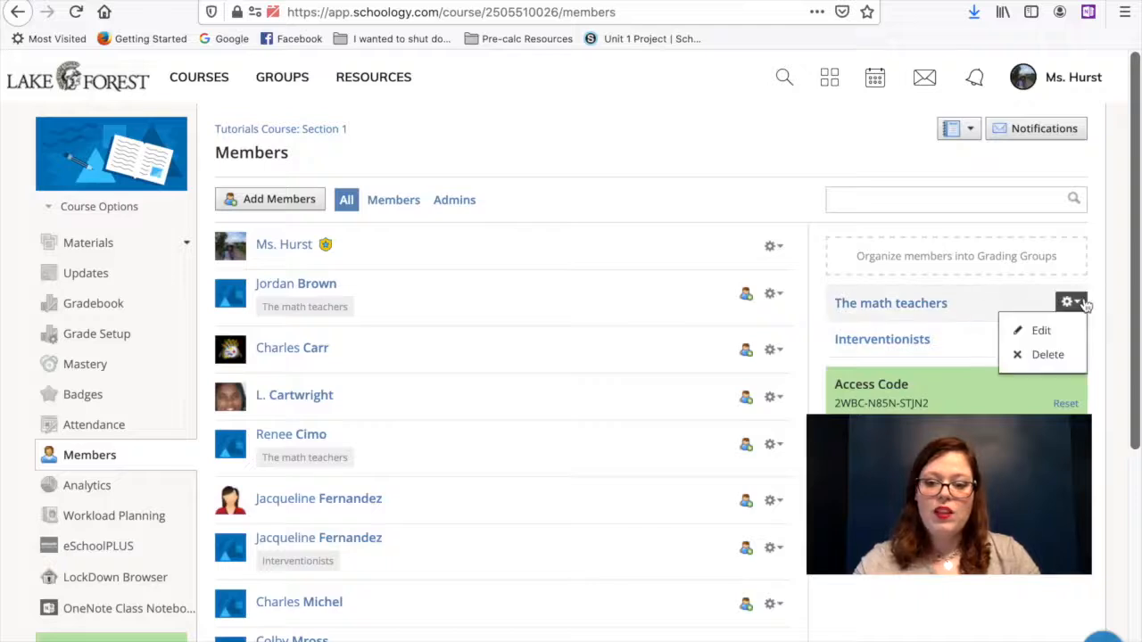
pyautogui.click(1042, 331)
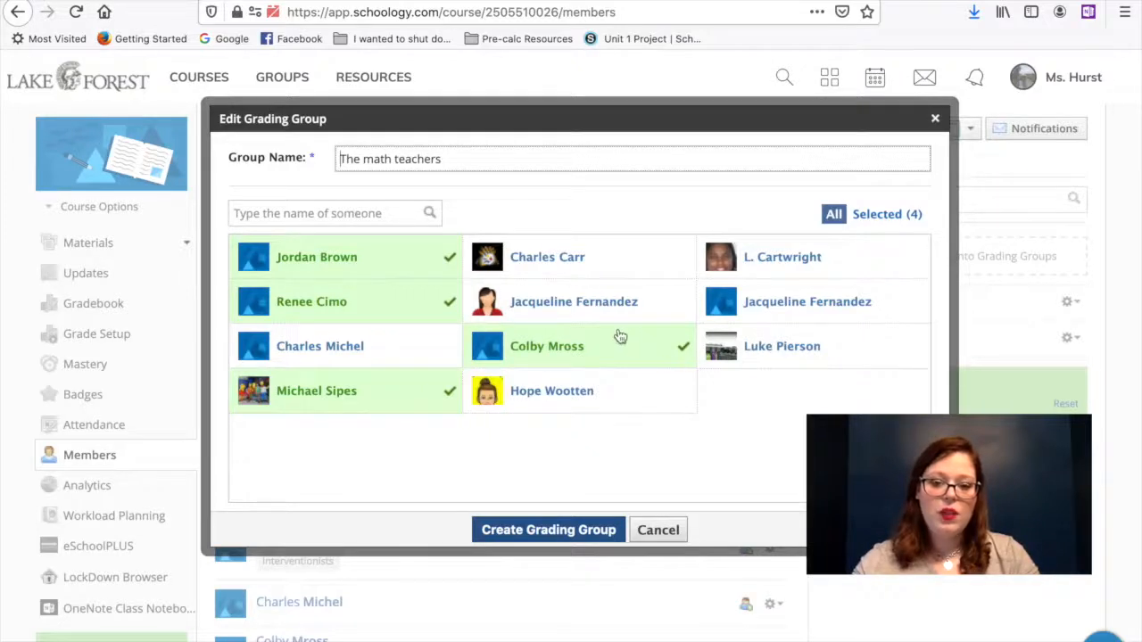
pyautogui.click(400, 351)
pyautogui.click(563, 532)
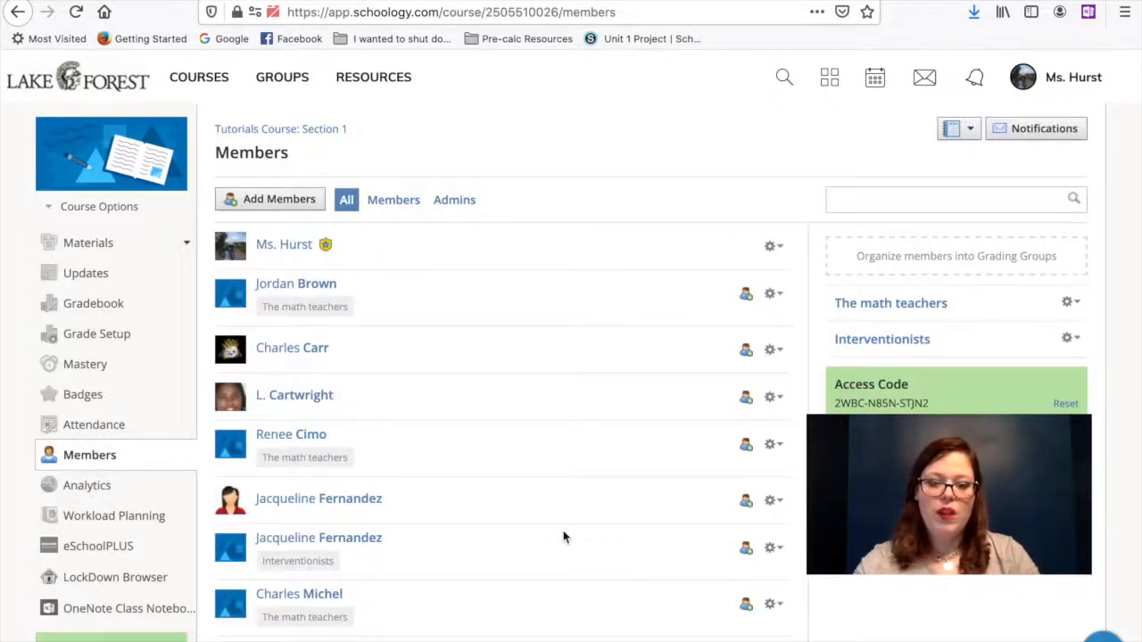
pyautogui.scroll(-5, 563, 536)
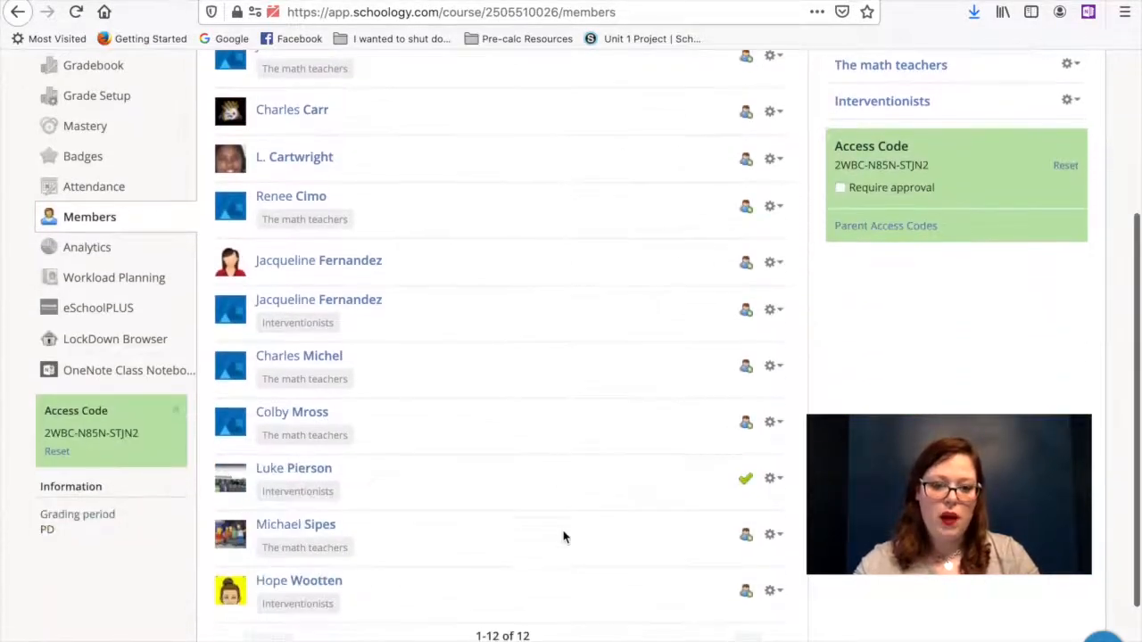
pyautogui.scroll(-2, 357, 486)
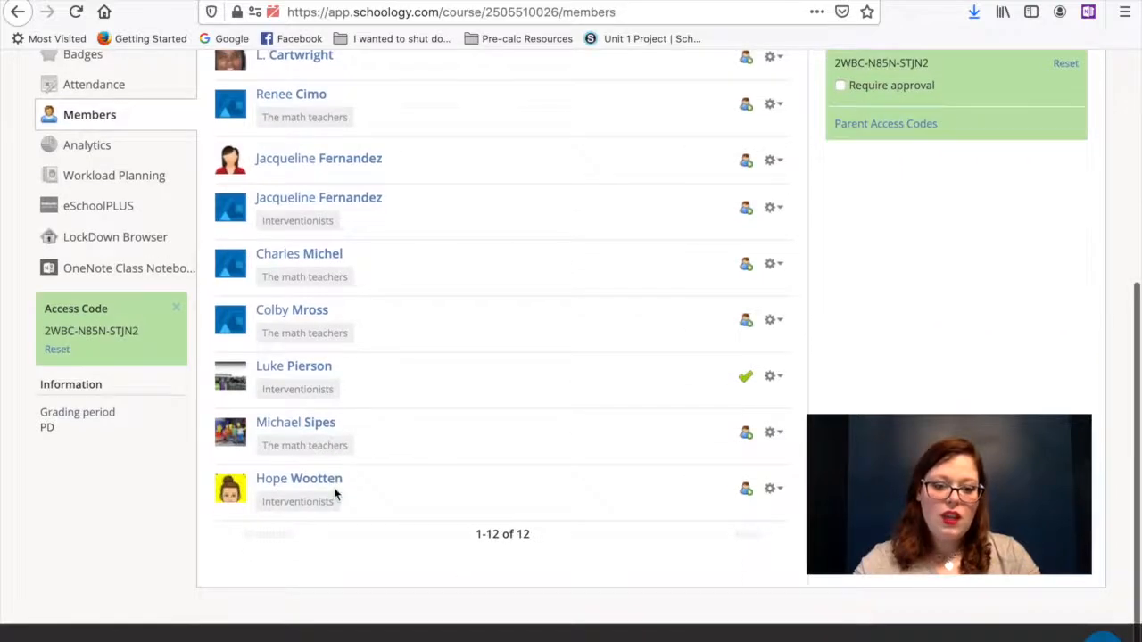
pyautogui.scroll(5, 333, 487)
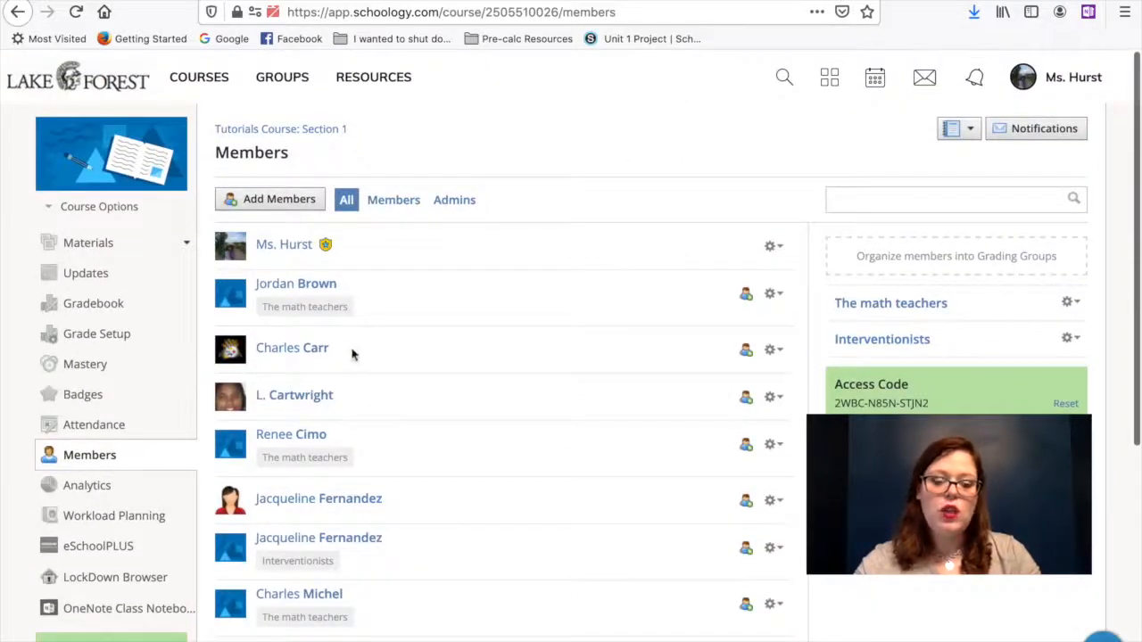